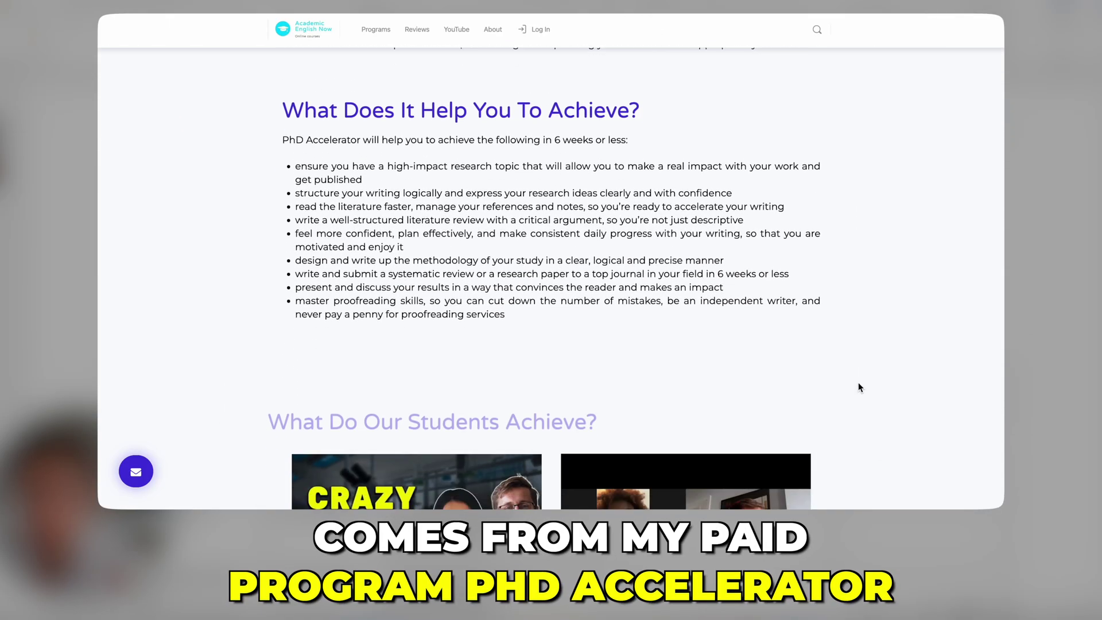
{"action": "scroll", "coordinate": [858, 388], "scroll_direction": "down", "scroll_amount": 8}
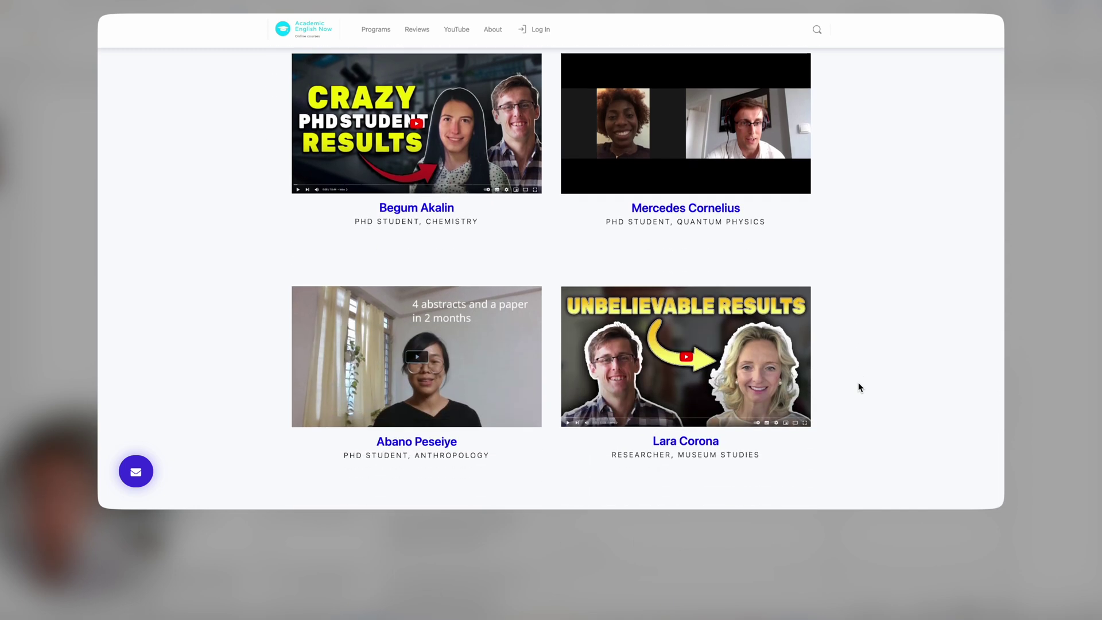
{"action": "scroll", "coordinate": [859, 388], "scroll_direction": "down", "scroll_amount": 2}
{"action": "scroll", "coordinate": [858, 388], "scroll_direction": "down", "scroll_amount": 2}
{"action": "scroll", "coordinate": [859, 388], "scroll_direction": "down", "scroll_amount": 2}
{"action": "scroll", "coordinate": [859, 387], "scroll_direction": "down", "scroll_amount": 2}
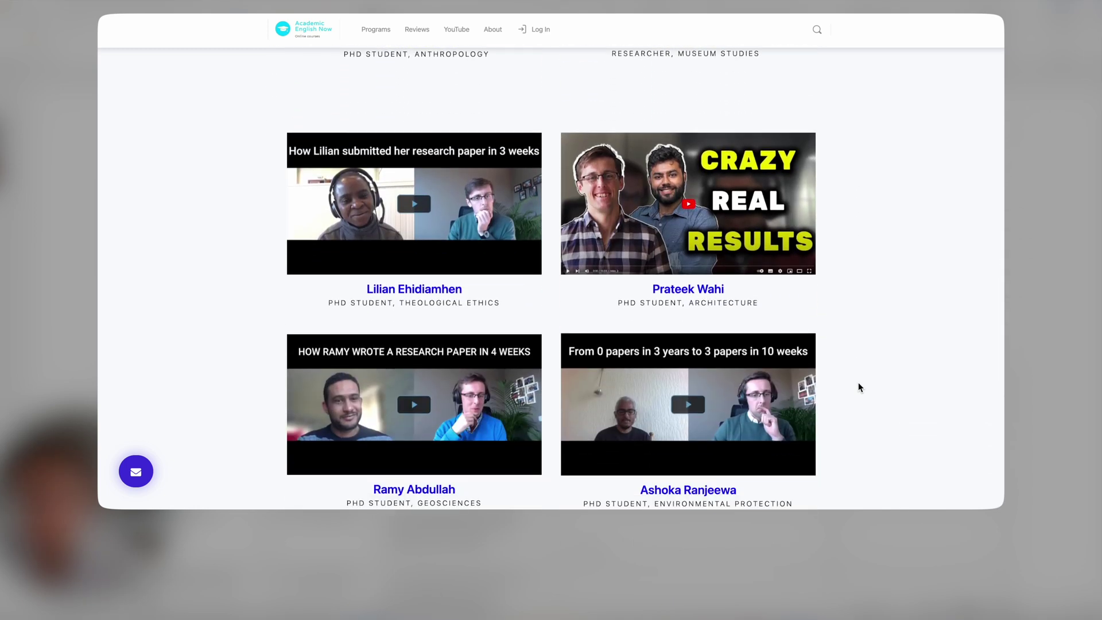
{"action": "scroll", "coordinate": [859, 388], "scroll_direction": "down", "scroll_amount": 2}
{"action": "scroll", "coordinate": [859, 388], "scroll_direction": "down", "scroll_amount": 2}
{"action": "scroll", "coordinate": [858, 387], "scroll_direction": "down", "scroll_amount": 2}
{"action": "scroll", "coordinate": [859, 388], "scroll_direction": "down", "scroll_amount": 2}
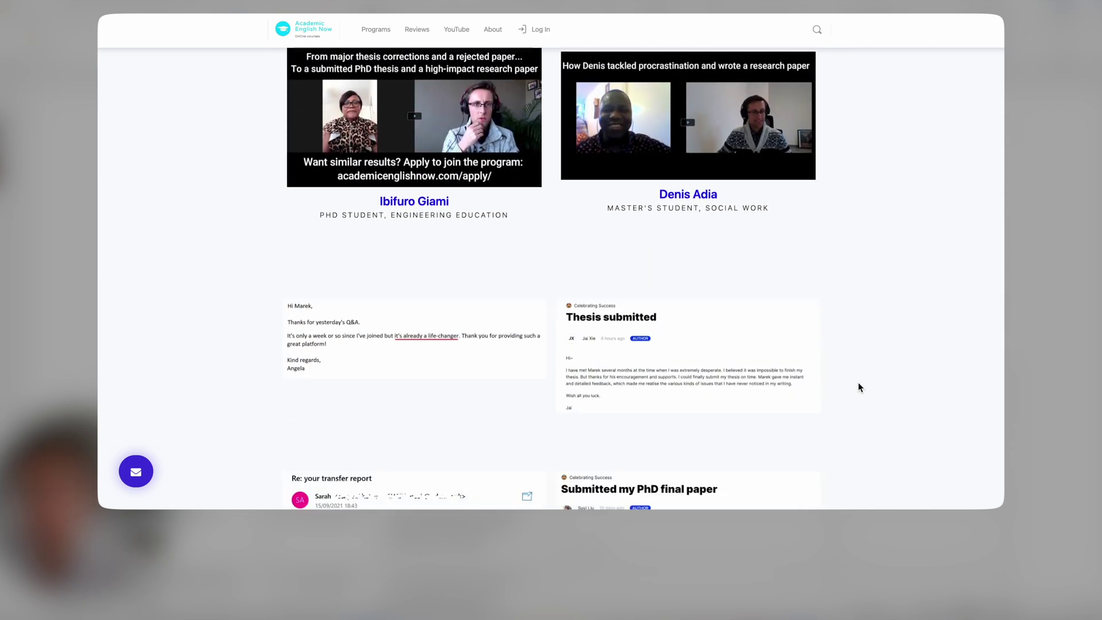
{"action": "scroll", "coordinate": [859, 388], "scroll_direction": "down", "scroll_amount": 2}
{"action": "scroll", "coordinate": [859, 388], "scroll_direction": "down", "scroll_amount": 2}
{"action": "scroll", "coordinate": [859, 388], "scroll_direction": "down", "scroll_amount": 2}
{"action": "scroll", "coordinate": [859, 389], "scroll_direction": "down", "scroll_amount": 2}
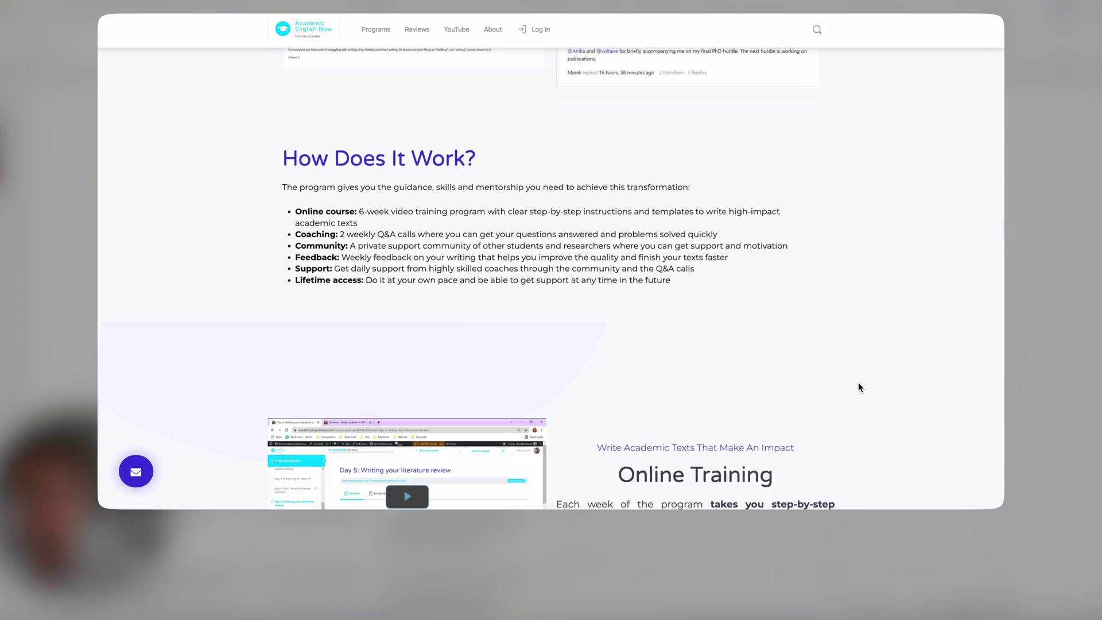
{"action": "scroll", "coordinate": [859, 388], "scroll_direction": "down", "scroll_amount": 2}
{"action": "scroll", "coordinate": [859, 388], "scroll_direction": "down", "scroll_amount": 2}
{"action": "scroll", "coordinate": [859, 388], "scroll_direction": "down", "scroll_amount": 2}
{"action": "scroll", "coordinate": [858, 388], "scroll_direction": "down", "scroll_amount": 2}
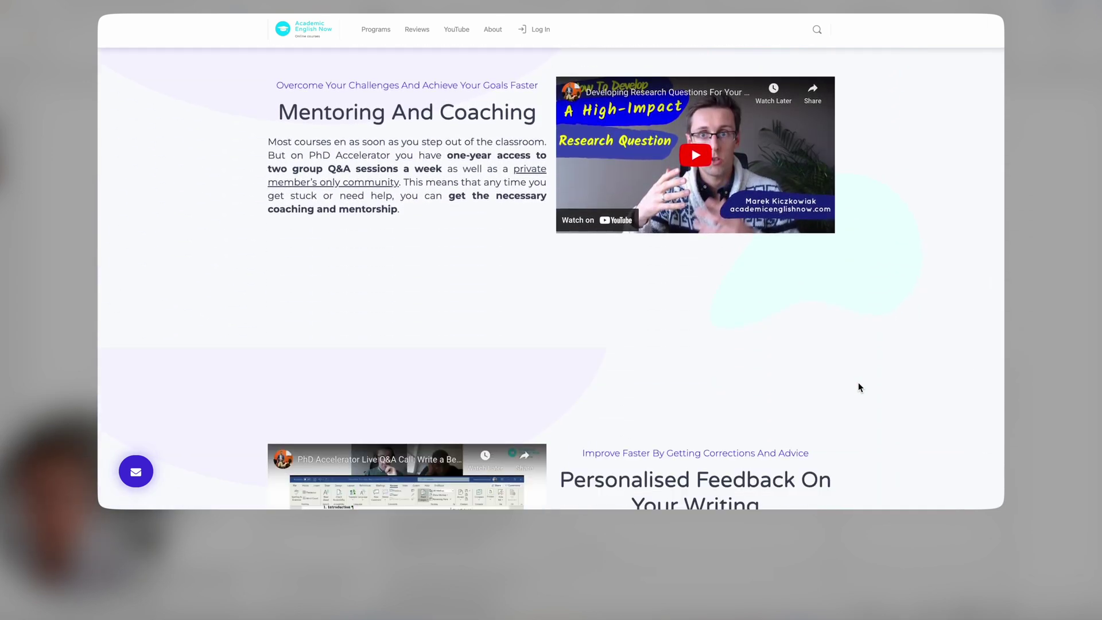
{"action": "scroll", "coordinate": [858, 388], "scroll_direction": "down", "scroll_amount": 3}
{"action": "scroll", "coordinate": [859, 388], "scroll_direction": "down", "scroll_amount": 3}
{"action": "scroll", "coordinate": [859, 388], "scroll_direction": "down", "scroll_amount": 3}
{"action": "scroll", "coordinate": [859, 388], "scroll_direction": "down", "scroll_amount": 3}
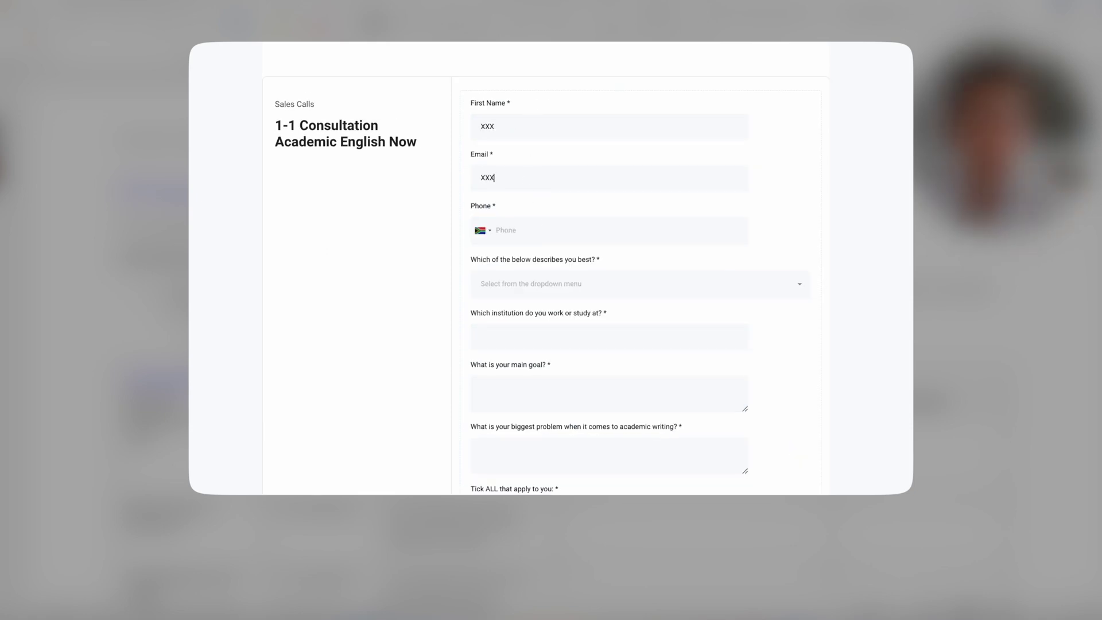
{"action": "type", "text": "XXX"}
{"action": "scroll", "coordinate": [603, 301], "scroll_direction": "down", "scroll_amount": 5}
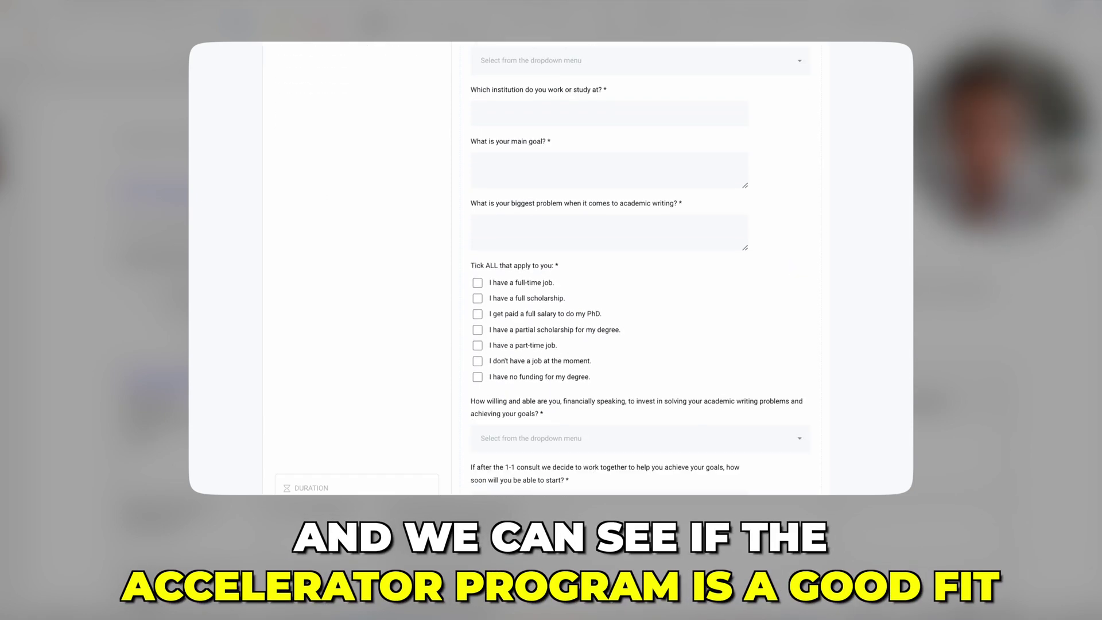
Step: Tick the partial scholarship box on the 1-1 consultation booking form
{"action": "left_click", "coordinate": [478, 329]}
{"action": "scroll", "coordinate": [478, 333], "scroll_direction": "down", "scroll_amount": 5}
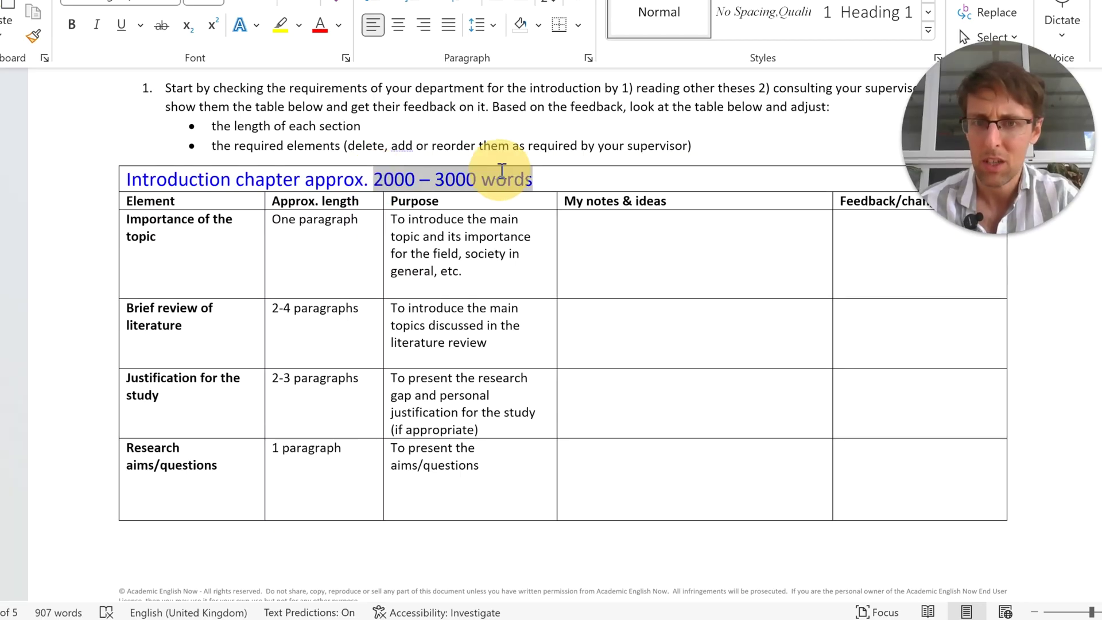
Step: Deselect the chapter word range in the worksheet's introduction-chapter table
{"action": "left_click", "coordinate": [569, 373]}
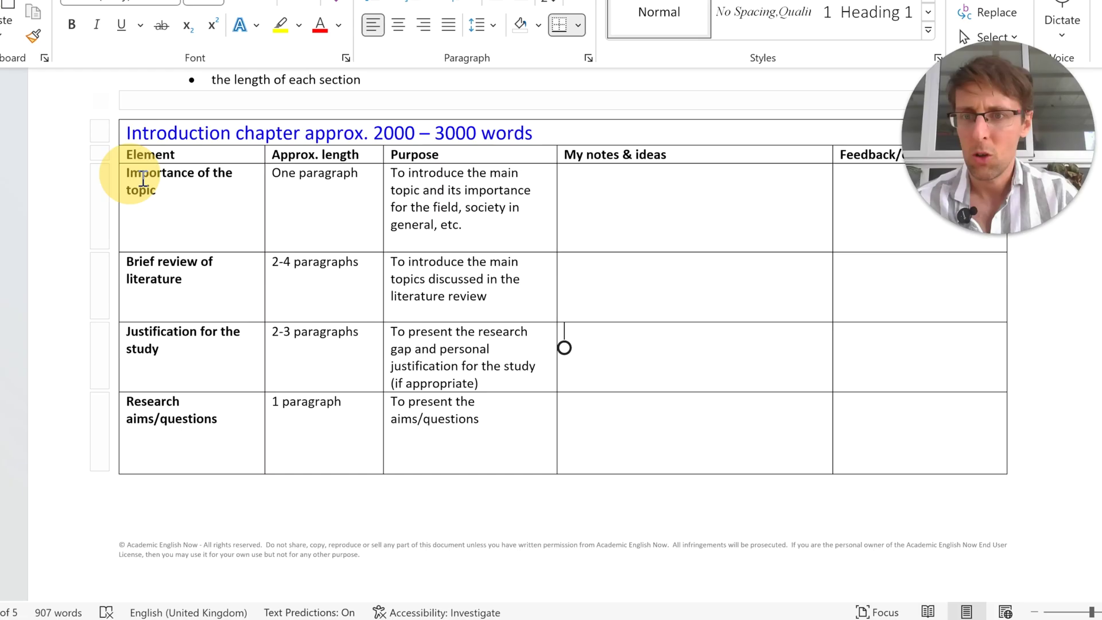
{"action": "left_click_drag", "start_coordinate": [127, 173], "coordinate": [173, 194]}
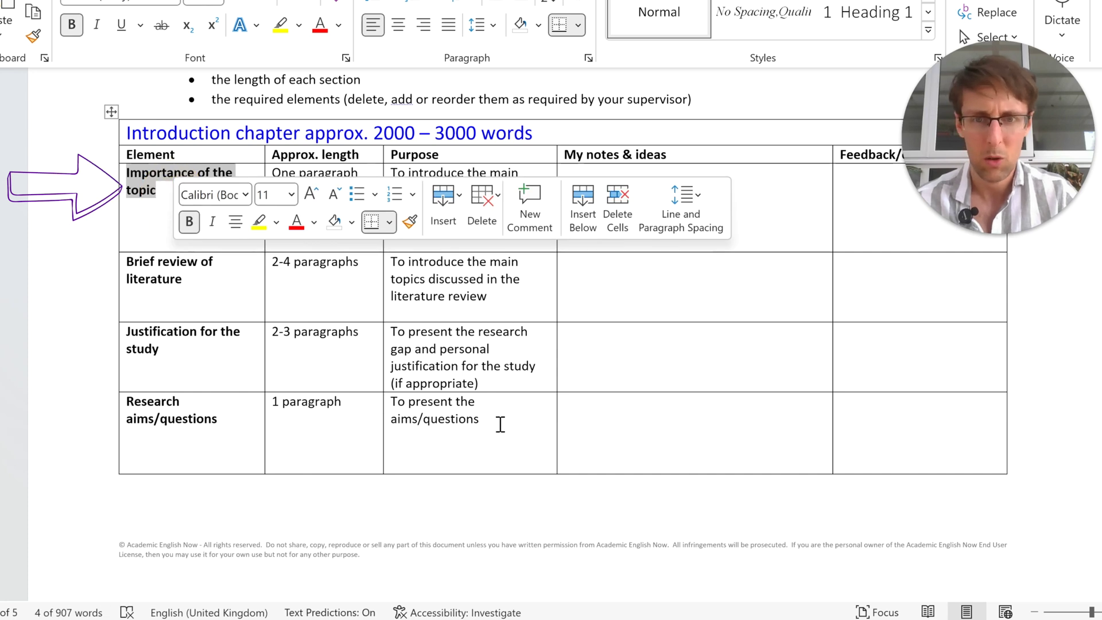
{"action": "left_click", "coordinate": [500, 422]}
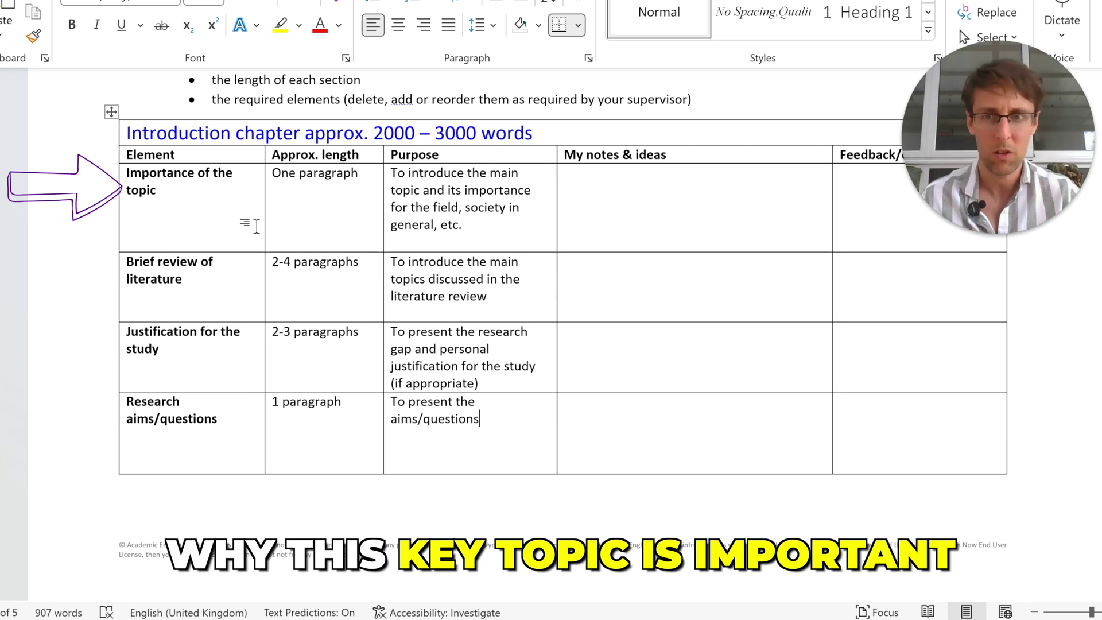
{"action": "left_click_drag", "start_coordinate": [273, 175], "coordinate": [353, 180]}
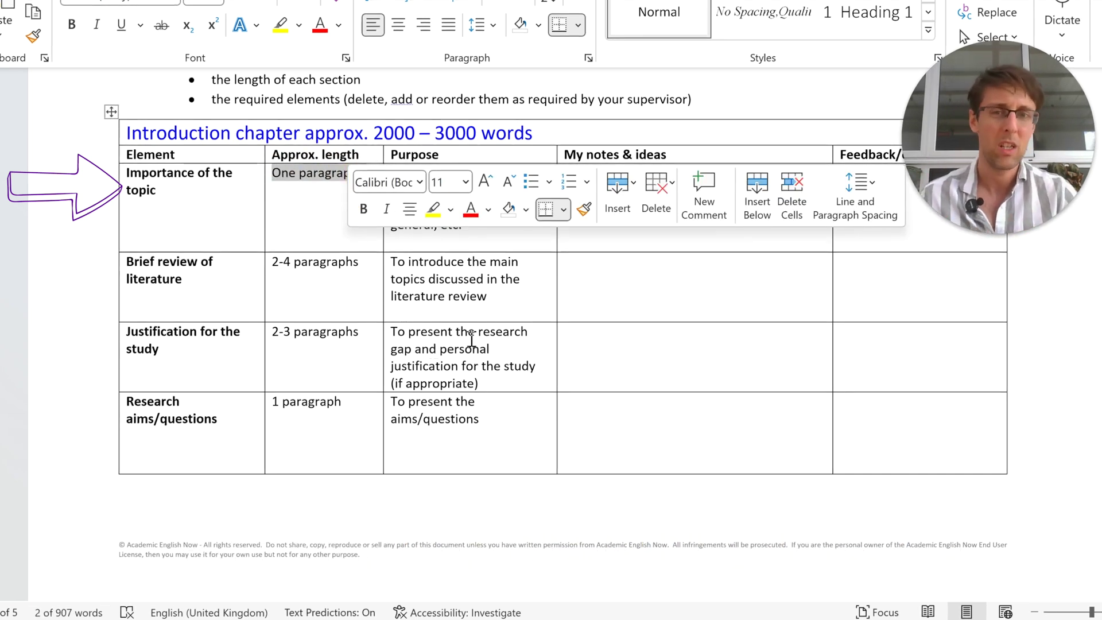
{"action": "left_click", "coordinate": [573, 319]}
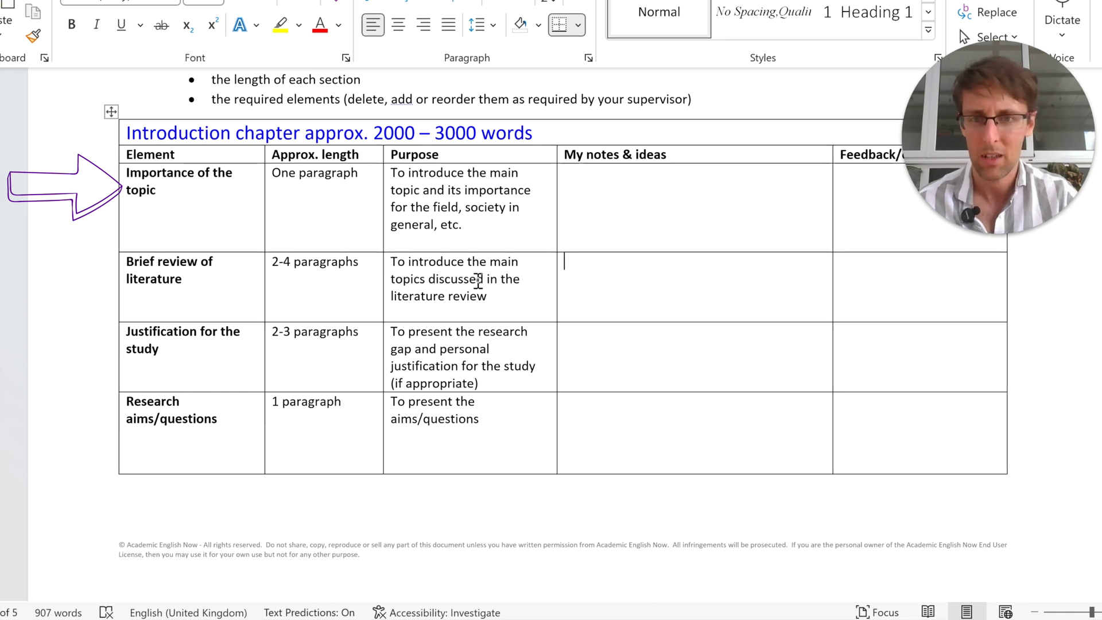
{"action": "left_click_drag", "start_coordinate": [127, 262], "coordinate": [217, 277]}
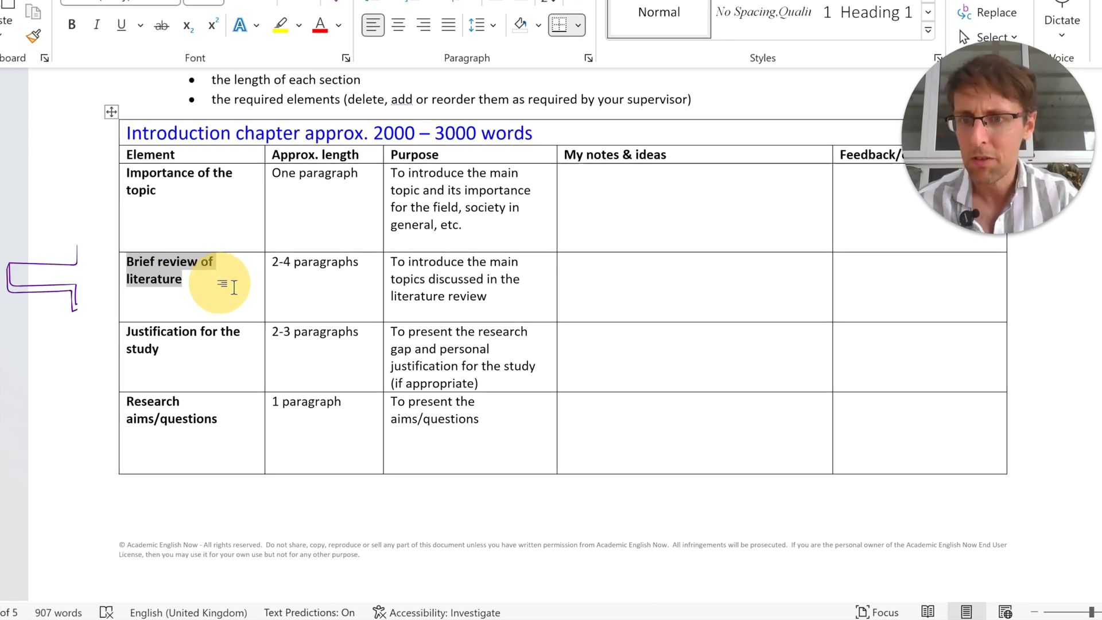
{"action": "left_click", "coordinate": [416, 296]}
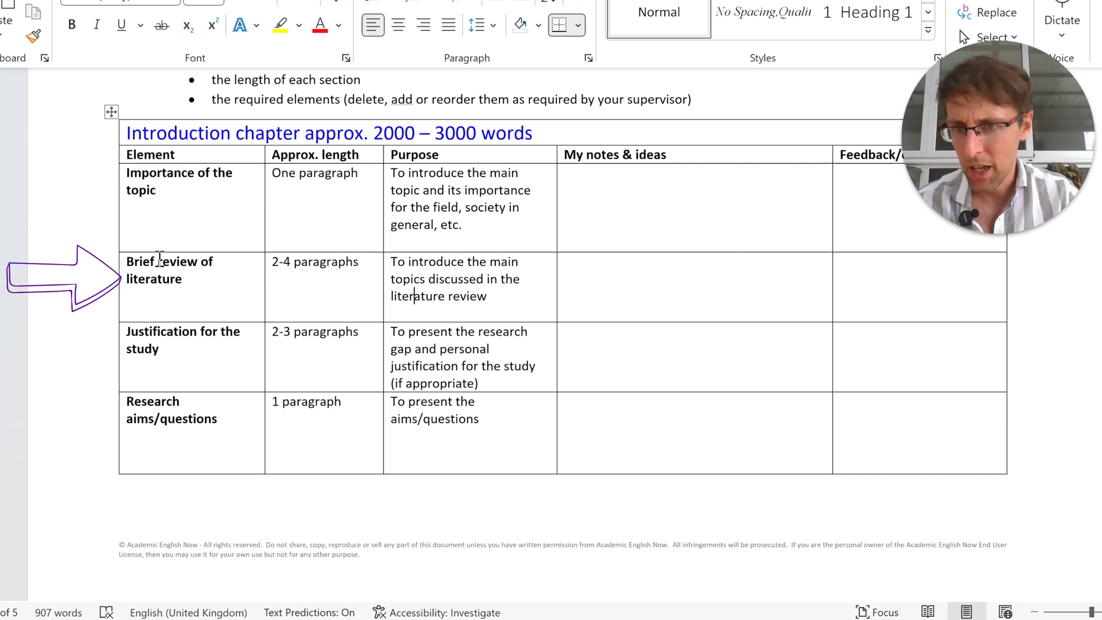
{"action": "double_click", "coordinate": [128, 261]}
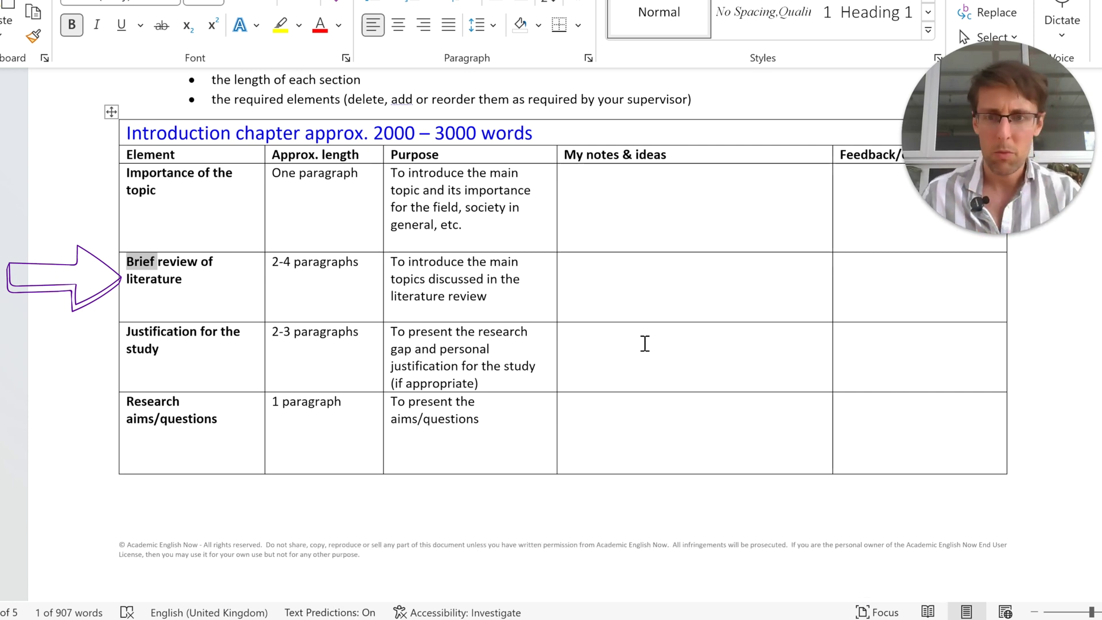
{"action": "double_click", "coordinate": [280, 265]}
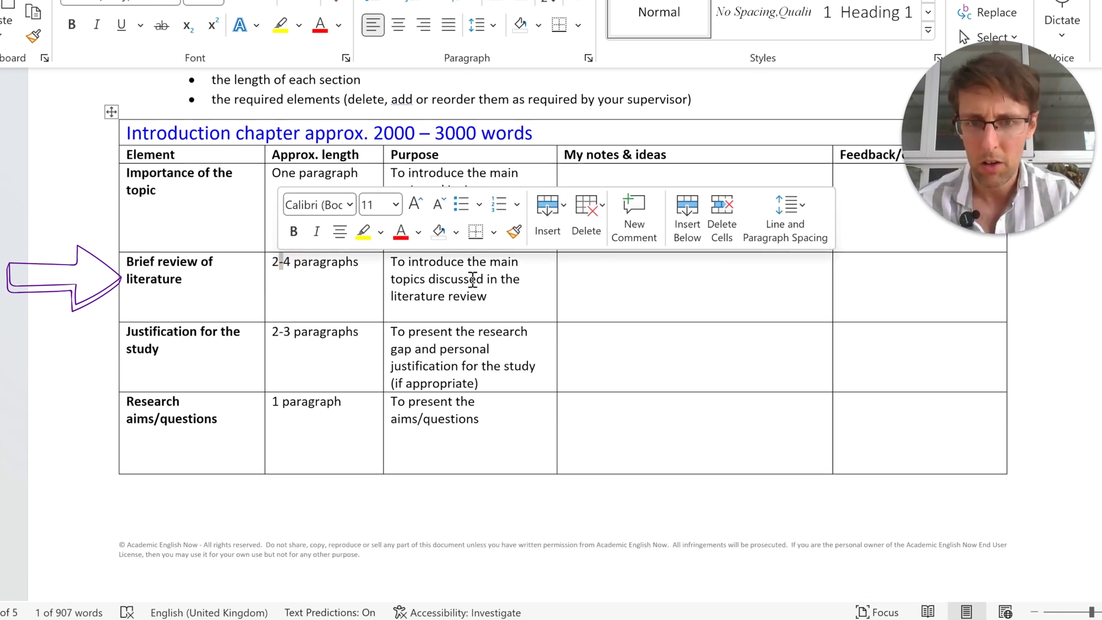
{"action": "mouse_move", "coordinate": [431, 278]}
{"action": "left_mouse_down"}
{"action": "mouse_move", "coordinate": [468, 277]}
{"action": "mouse_move", "coordinate": [487, 296]}
{"action": "left_mouse_up"}
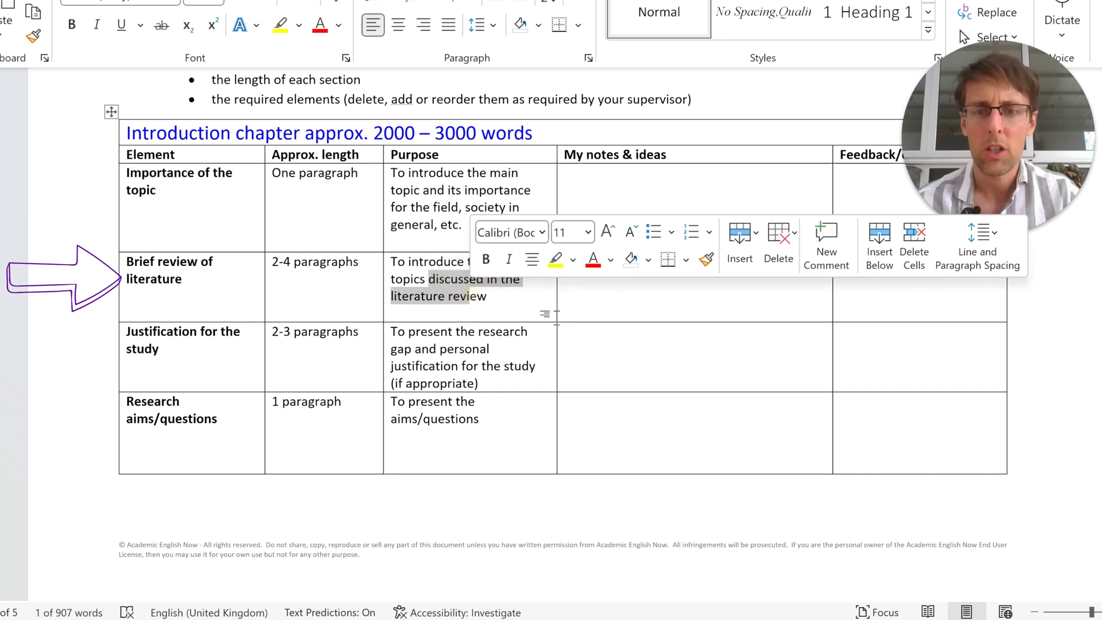
{"action": "left_click", "coordinate": [629, 293]}
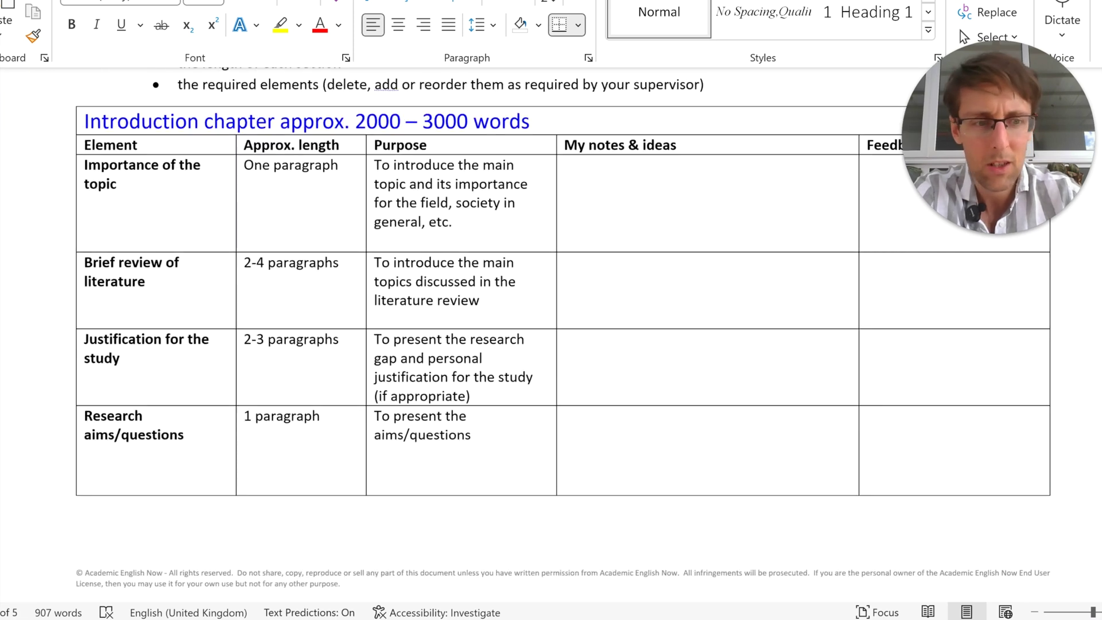
{"action": "scroll", "coordinate": [551, 302], "scroll_direction": "up", "scroll_amount": 3}
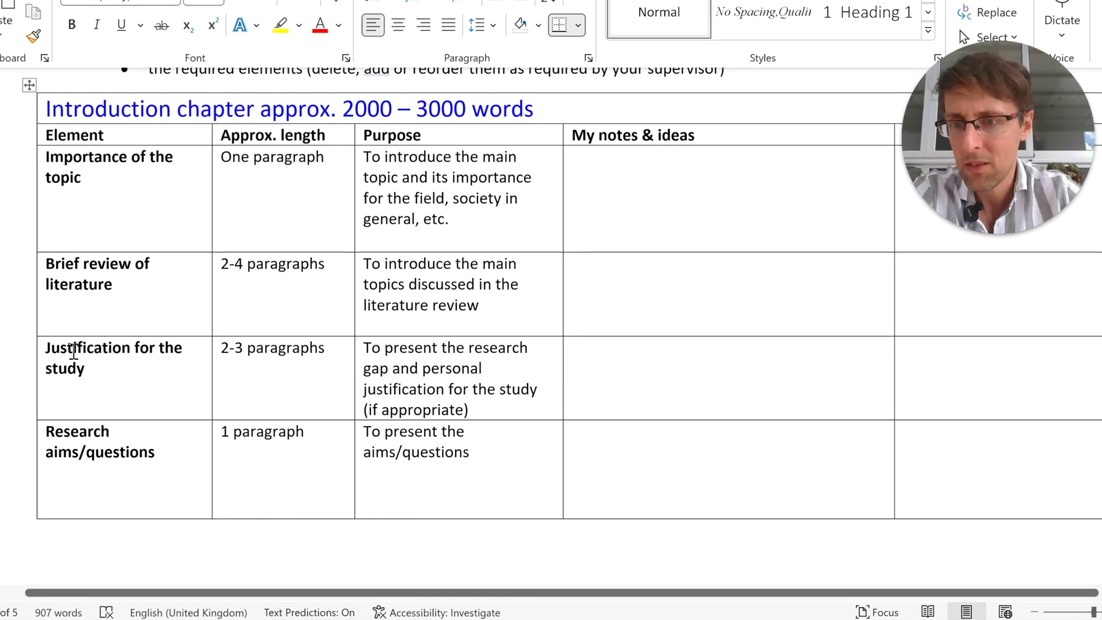
{"action": "left_click_drag", "start_coordinate": [106, 370], "coordinate": [106, 371]}
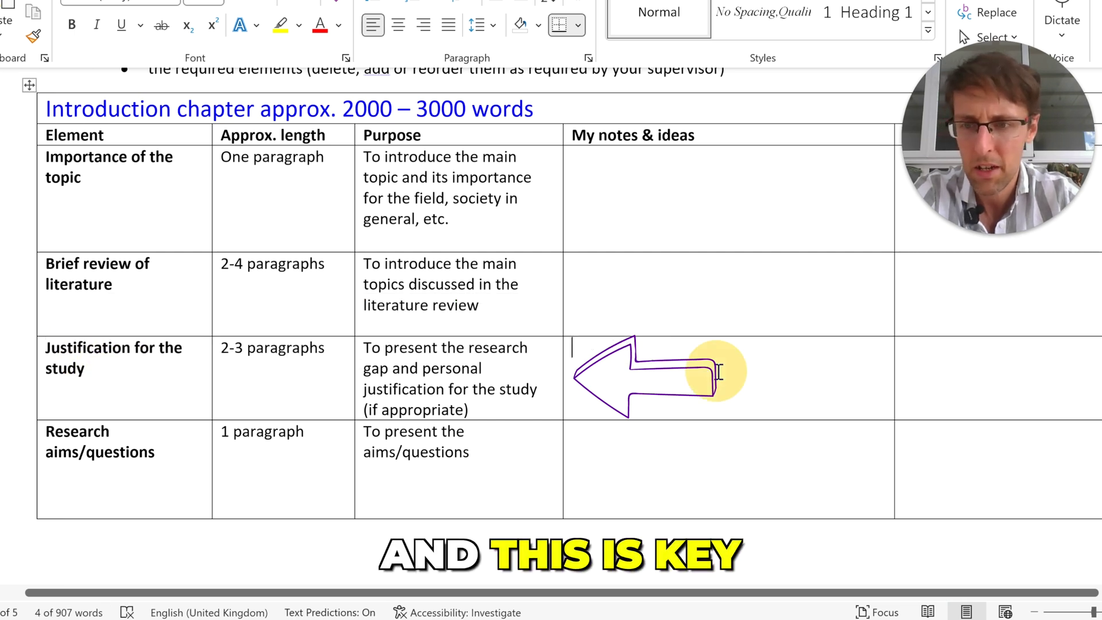
{"action": "left_click", "coordinate": [719, 372]}
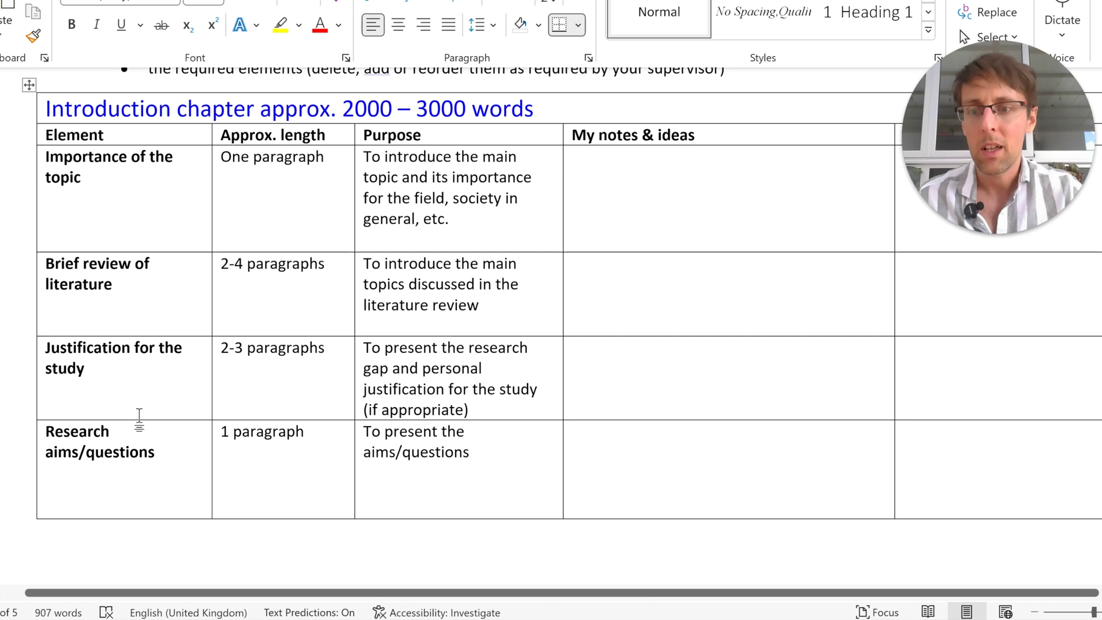
{"action": "scroll", "coordinate": [139, 420], "scroll_direction": "down", "scroll_amount": 3}
{"action": "scroll", "coordinate": [138, 419], "scroll_direction": "down", "scroll_amount": 3}
{"action": "scroll", "coordinate": [139, 420], "scroll_direction": "down", "scroll_amount": 2}
{"action": "scroll", "coordinate": [139, 420], "scroll_direction": "down", "scroll_amount": 1}
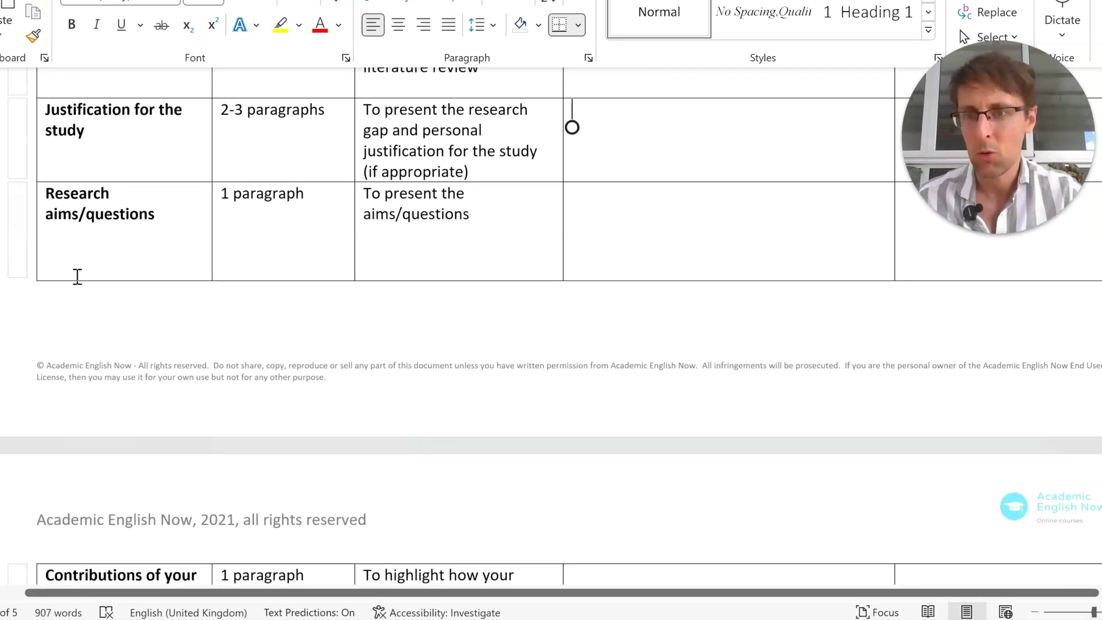
{"action": "left_click_drag", "start_coordinate": [47, 193], "coordinate": [154, 215]}
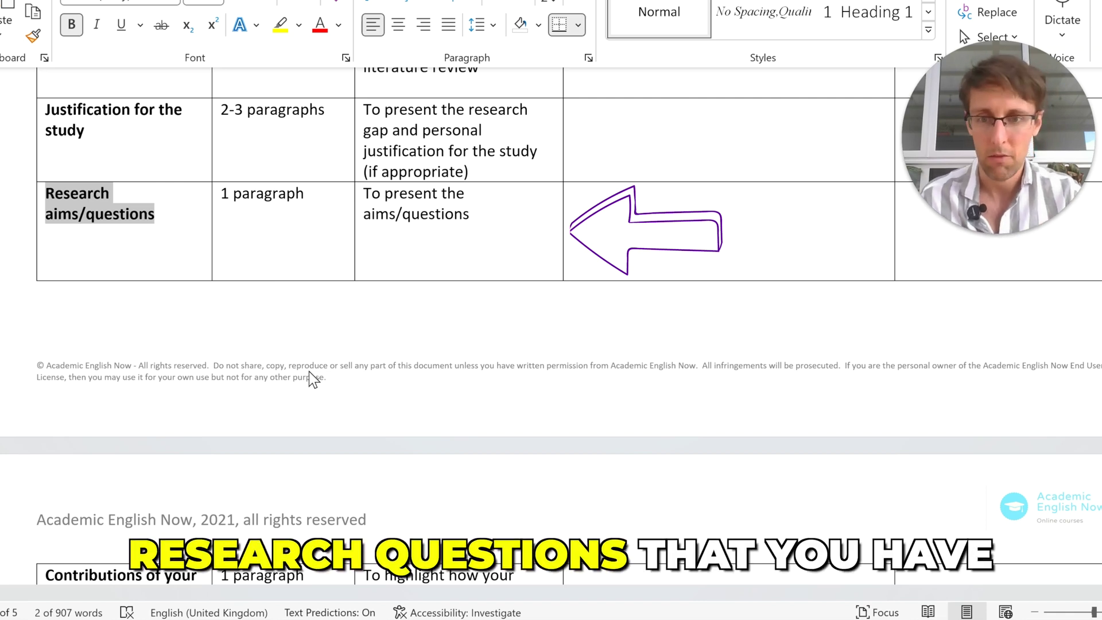
{"action": "scroll", "coordinate": [309, 371], "scroll_direction": "down", "scroll_amount": 5}
{"action": "left_click", "coordinate": [50, 286]}
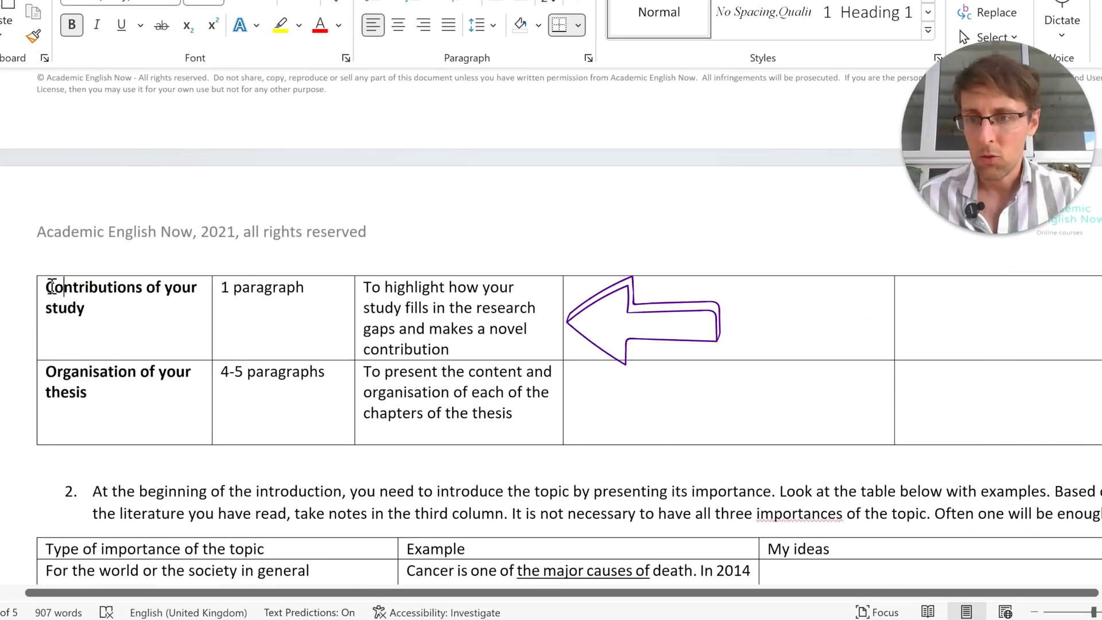
{"action": "left_click_drag", "start_coordinate": [50, 287], "coordinate": [129, 309]}
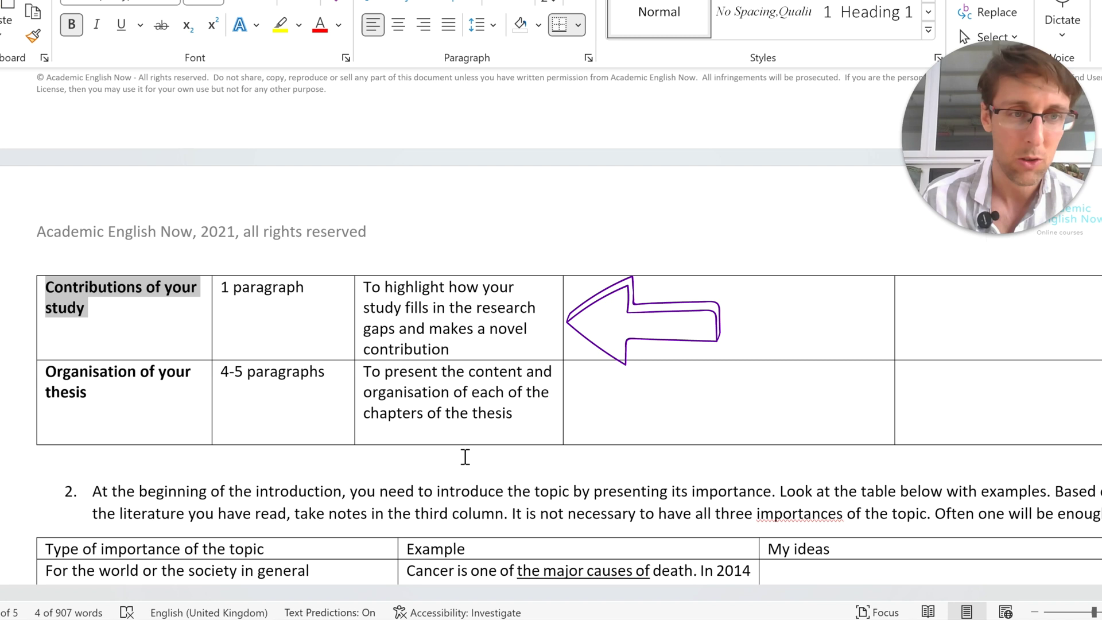
{"action": "triple_click", "coordinate": [70, 382]}
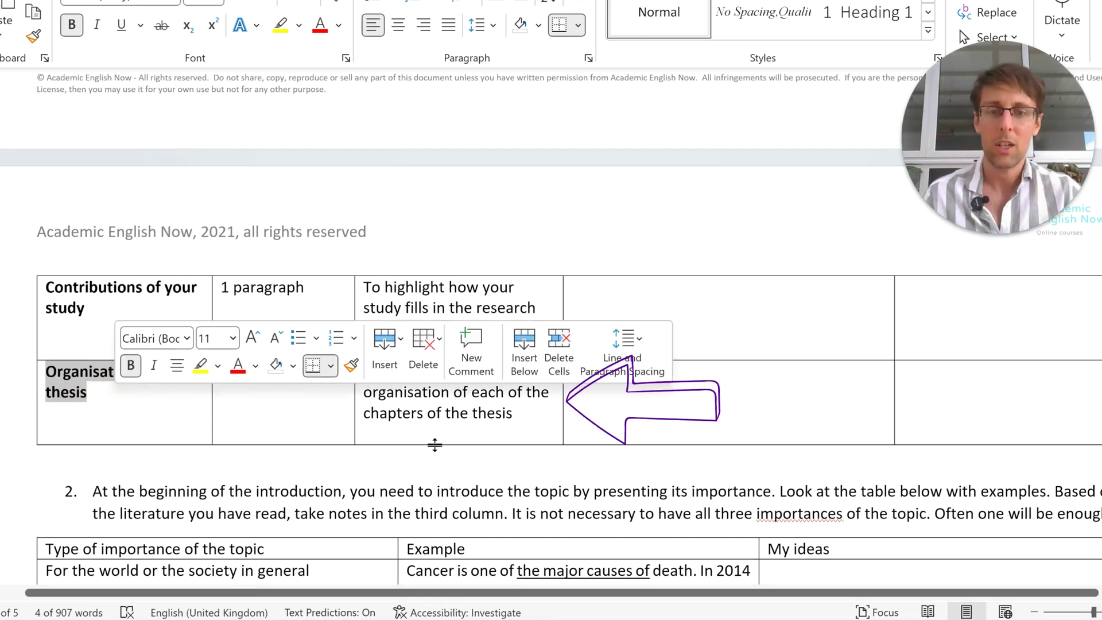
{"action": "triple_click", "coordinate": [225, 374]}
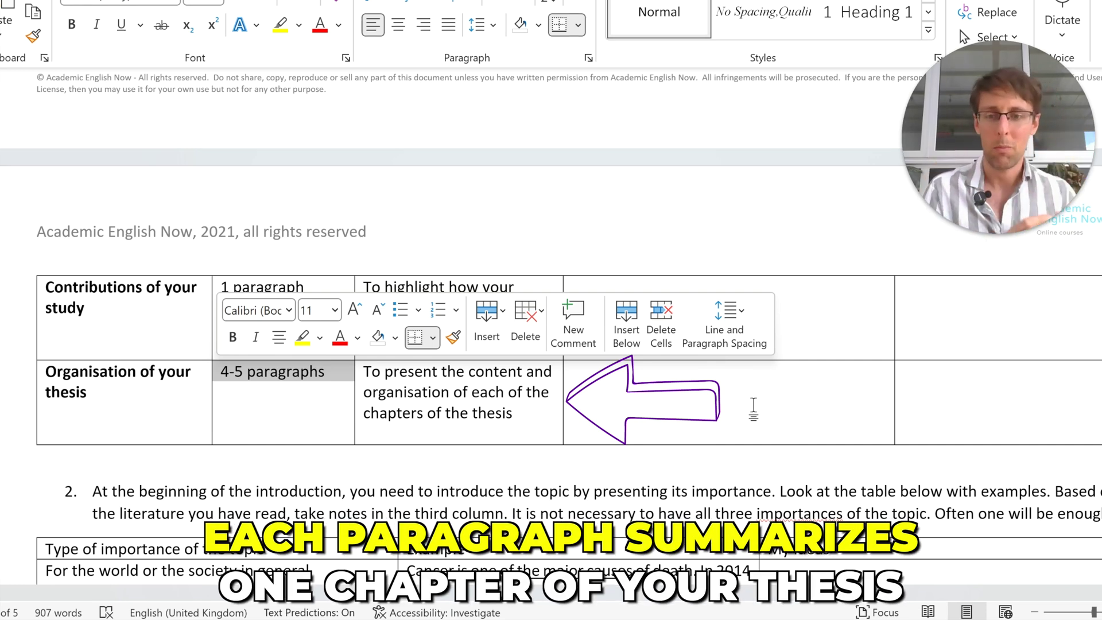
{"action": "left_click", "coordinate": [753, 406]}
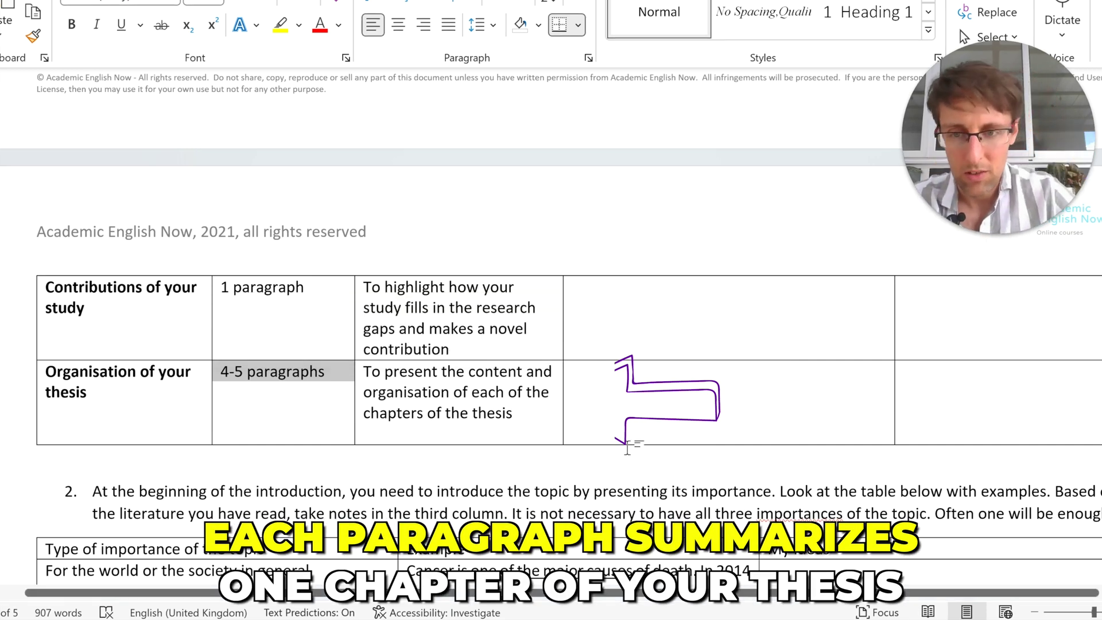
{"action": "scroll", "coordinate": [627, 446], "scroll_direction": "down", "scroll_amount": 2}
{"action": "scroll", "coordinate": [627, 447], "scroll_direction": "down", "scroll_amount": 3}
{"action": "scroll", "coordinate": [627, 446], "scroll_direction": "down", "scroll_amount": 2}
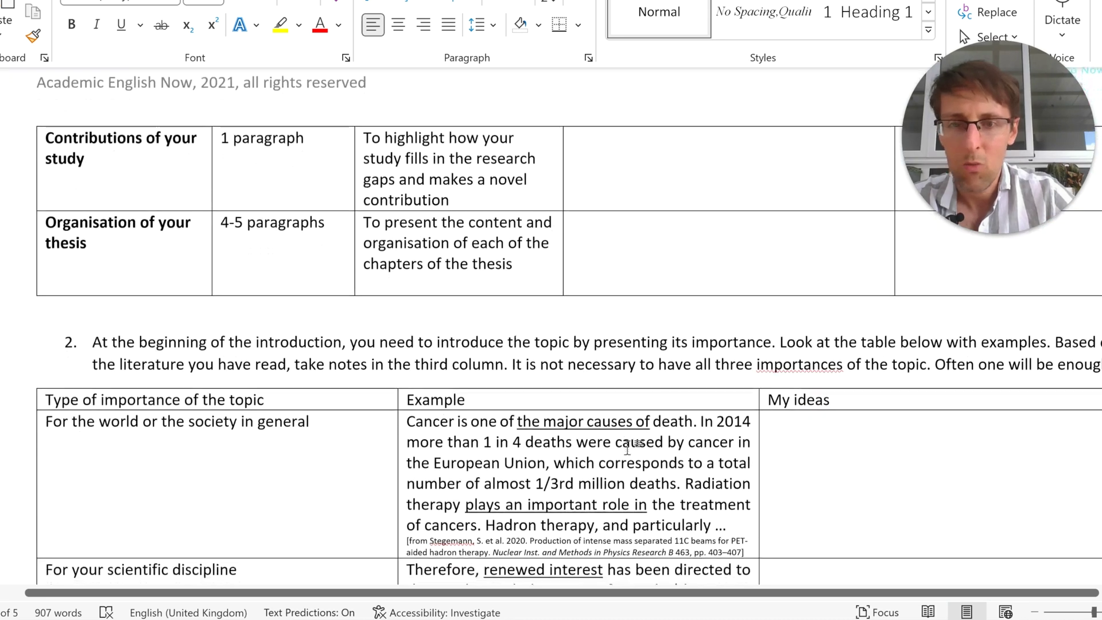
{"action": "scroll", "coordinate": [627, 447], "scroll_direction": "up", "scroll_amount": 6}
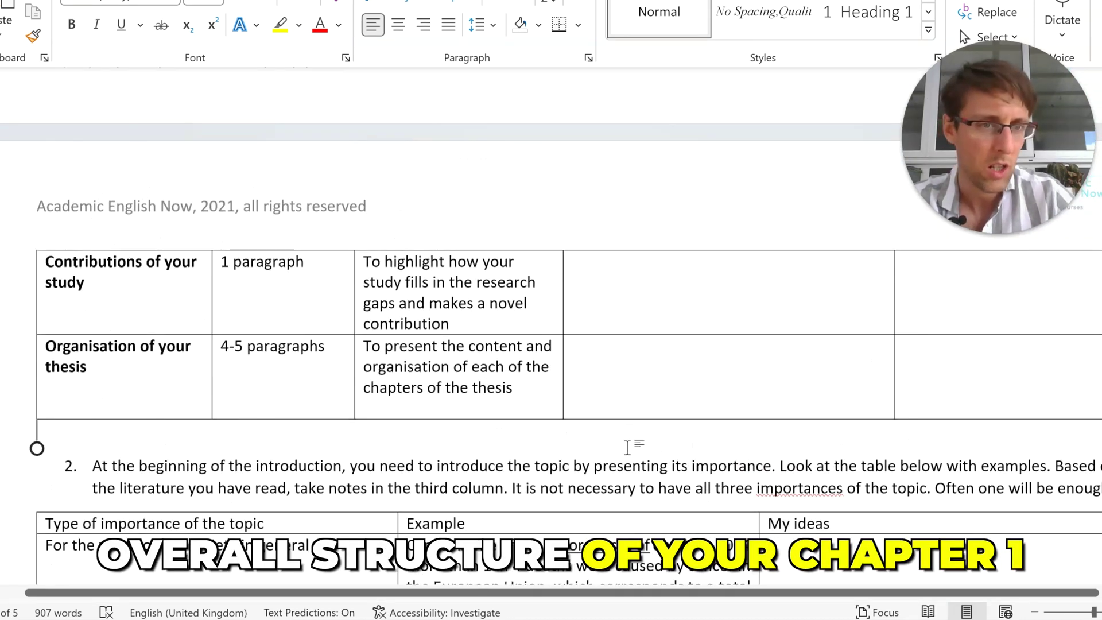
{"action": "scroll", "coordinate": [626, 446], "scroll_direction": "down", "scroll_amount": 5}
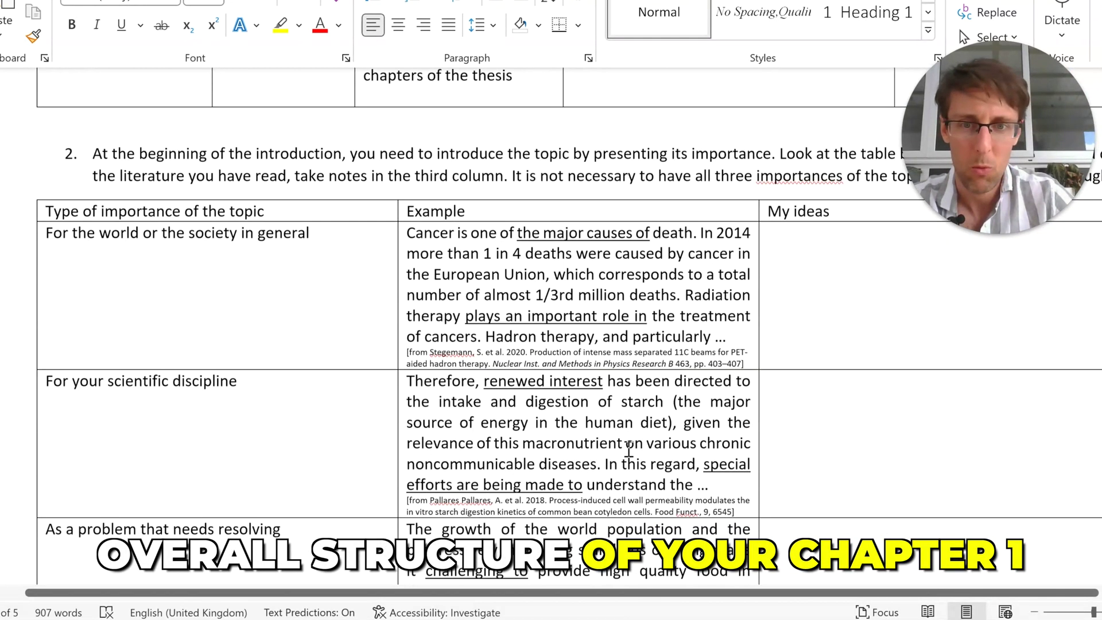
{"action": "scroll", "coordinate": [628, 447], "scroll_direction": "down", "scroll_amount": 3}
{"action": "scroll", "coordinate": [627, 446], "scroll_direction": "down", "scroll_amount": 1}
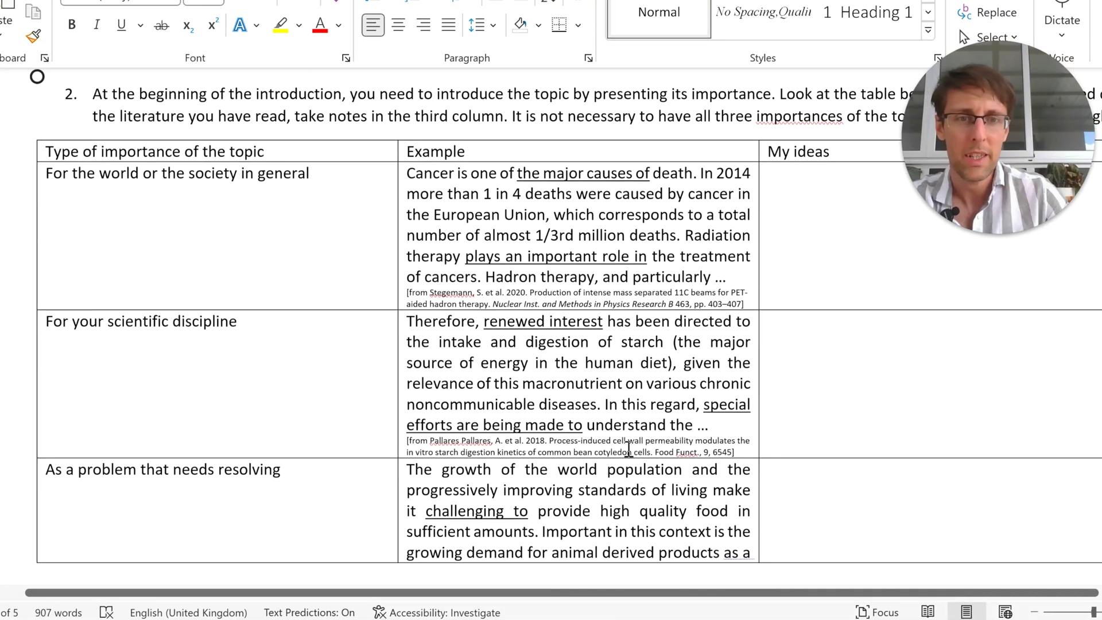
{"action": "scroll", "coordinate": [328, 254], "scroll_direction": "up", "scroll_amount": 2}
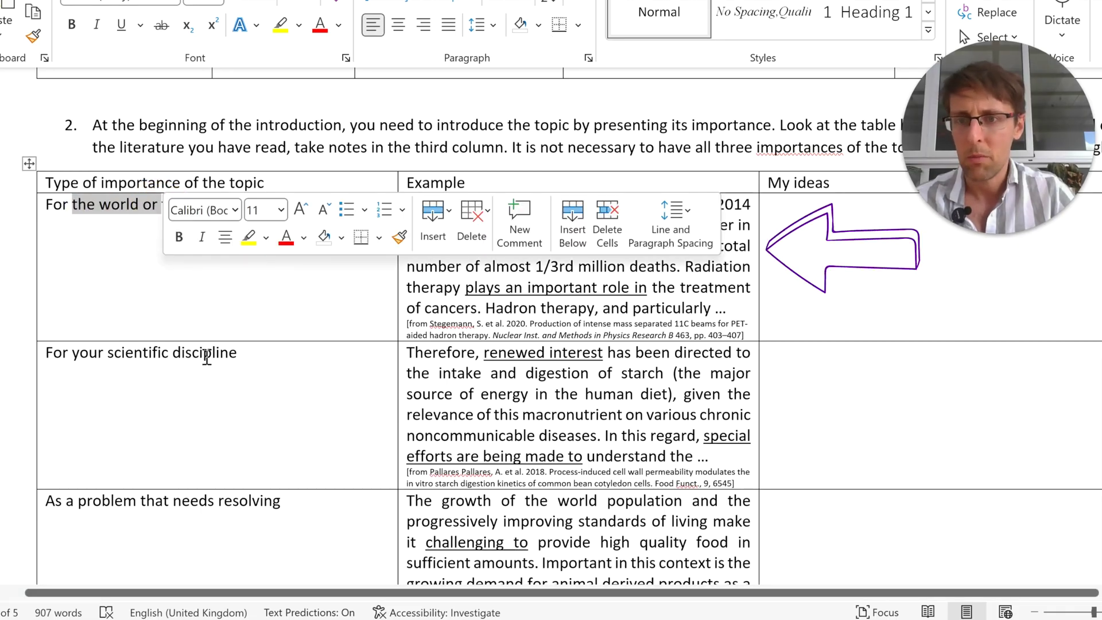
{"action": "left_click", "coordinate": [186, 366]}
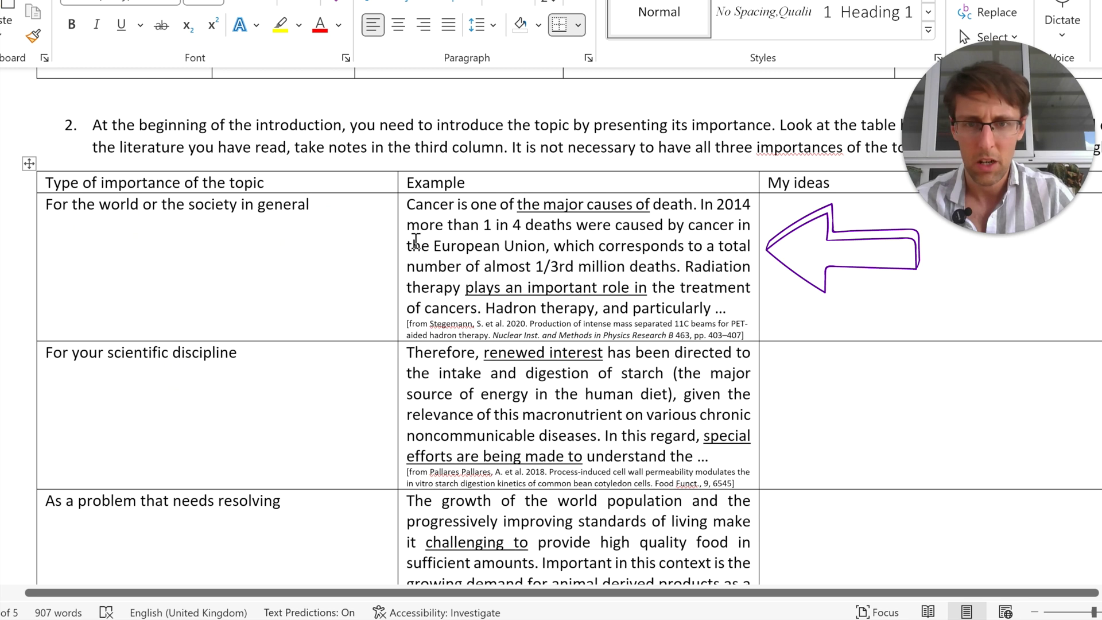
{"action": "left_click_drag", "start_coordinate": [408, 205], "coordinate": [535, 259]}
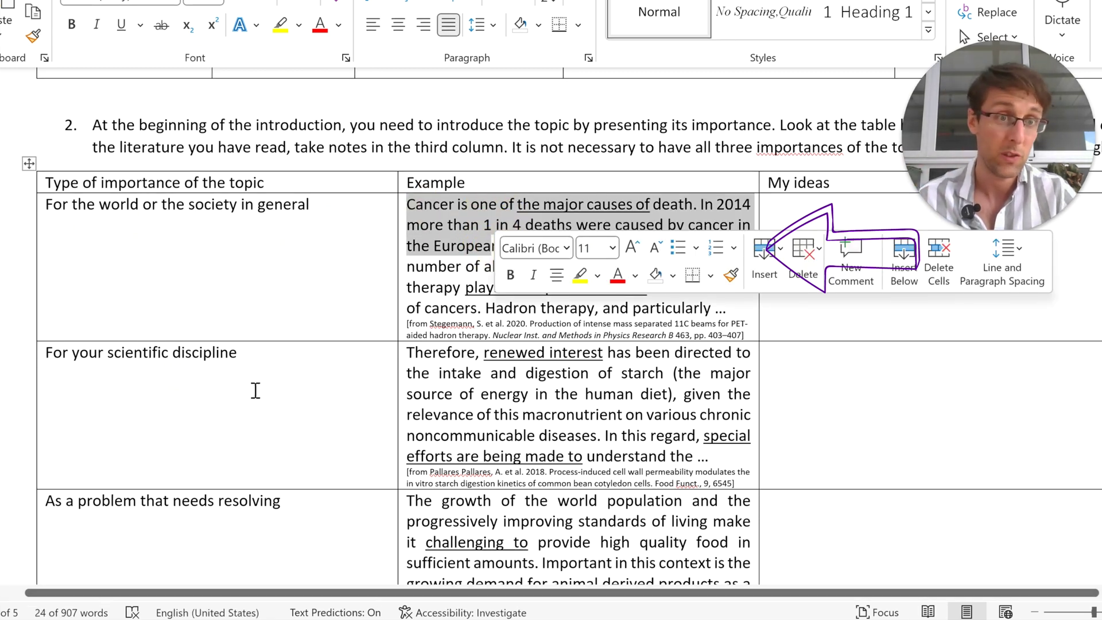
{"action": "left_click_drag", "start_coordinate": [240, 354], "coordinate": [47, 365]}
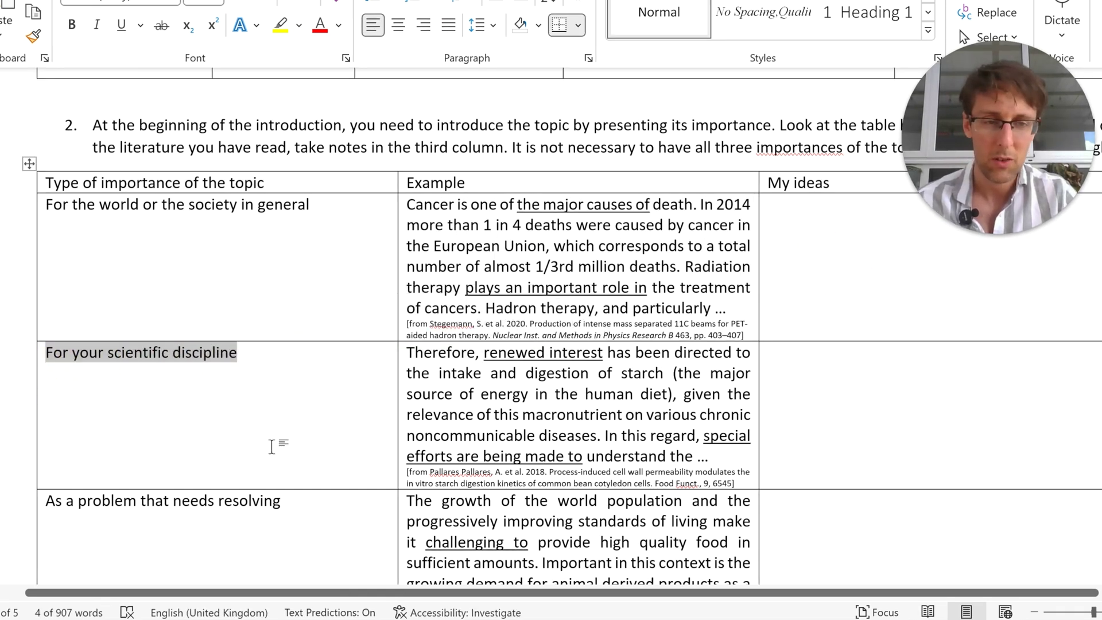
{"action": "scroll", "coordinate": [271, 448], "scroll_direction": "down", "scroll_amount": 1}
{"action": "left_click", "coordinate": [465, 309]}
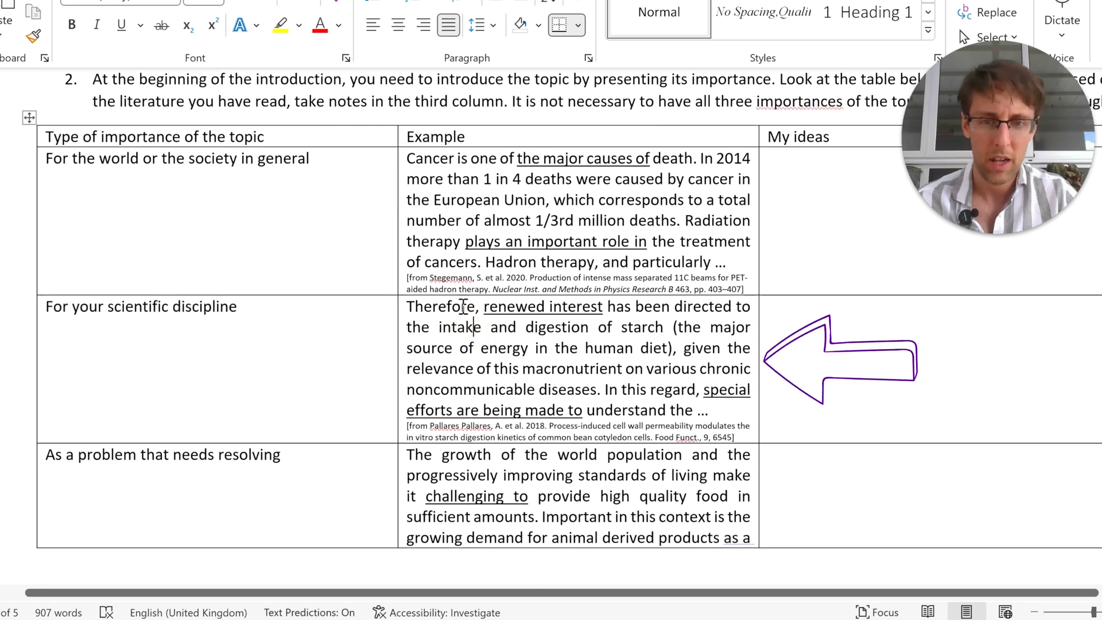
{"action": "left_click_drag", "start_coordinate": [408, 306], "coordinate": [670, 309]}
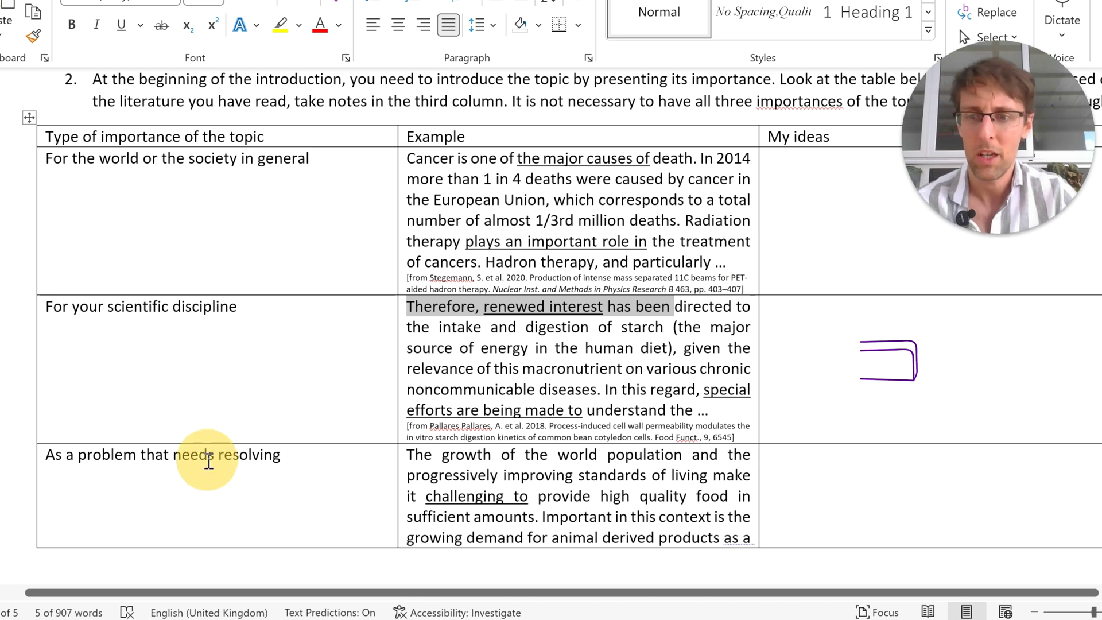
{"action": "left_click", "coordinate": [59, 460]}
{"action": "left_click_drag", "start_coordinate": [45, 455], "coordinate": [214, 456]}
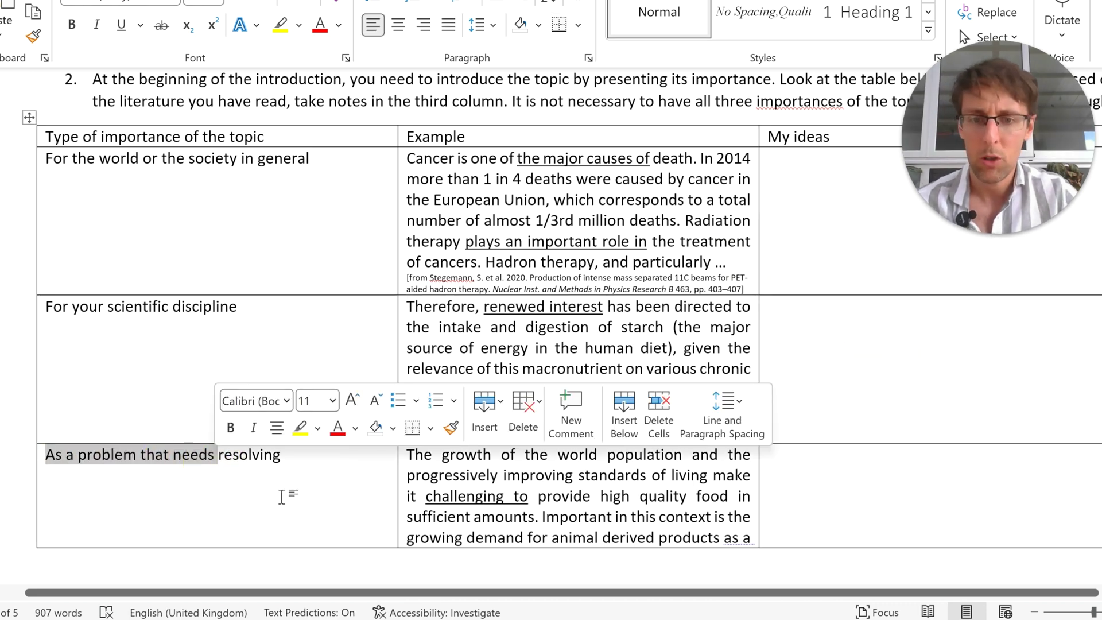
{"action": "scroll", "coordinate": [285, 497], "scroll_direction": "down", "scroll_amount": 2}
{"action": "scroll", "coordinate": [284, 497], "scroll_direction": "down", "scroll_amount": 2}
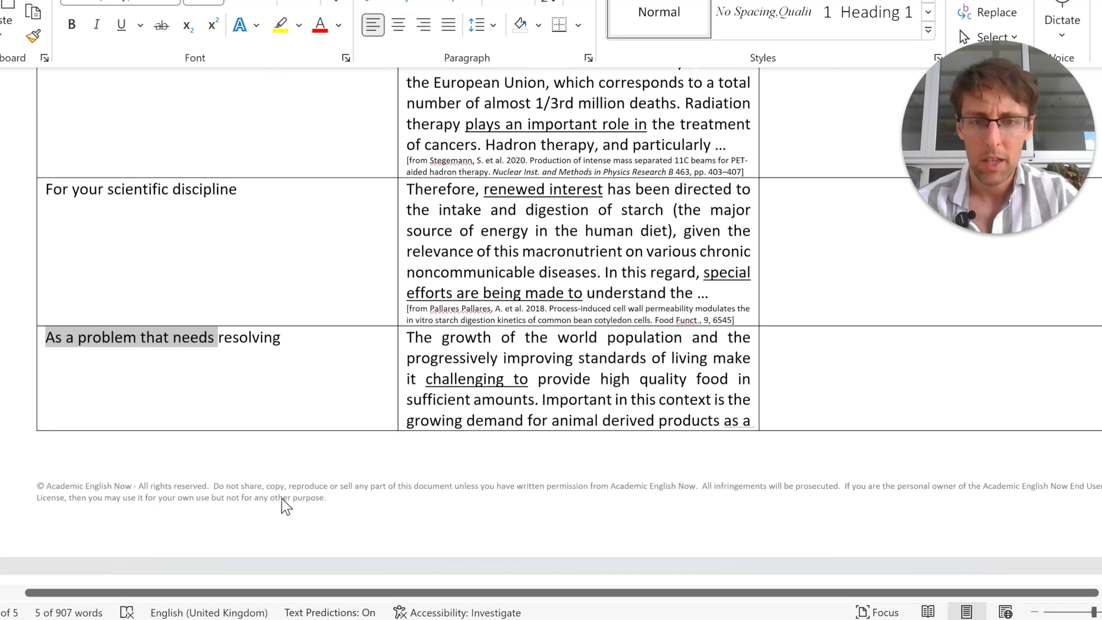
{"action": "left_click", "coordinate": [505, 357]}
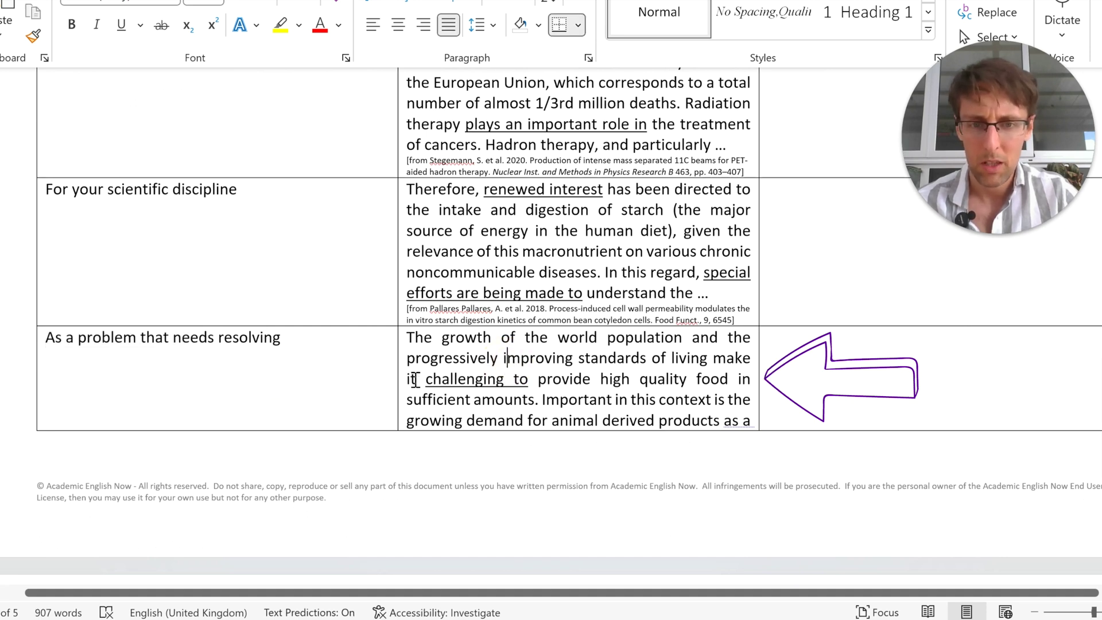
{"action": "left_click_drag", "start_coordinate": [407, 379], "coordinate": [687, 379]}
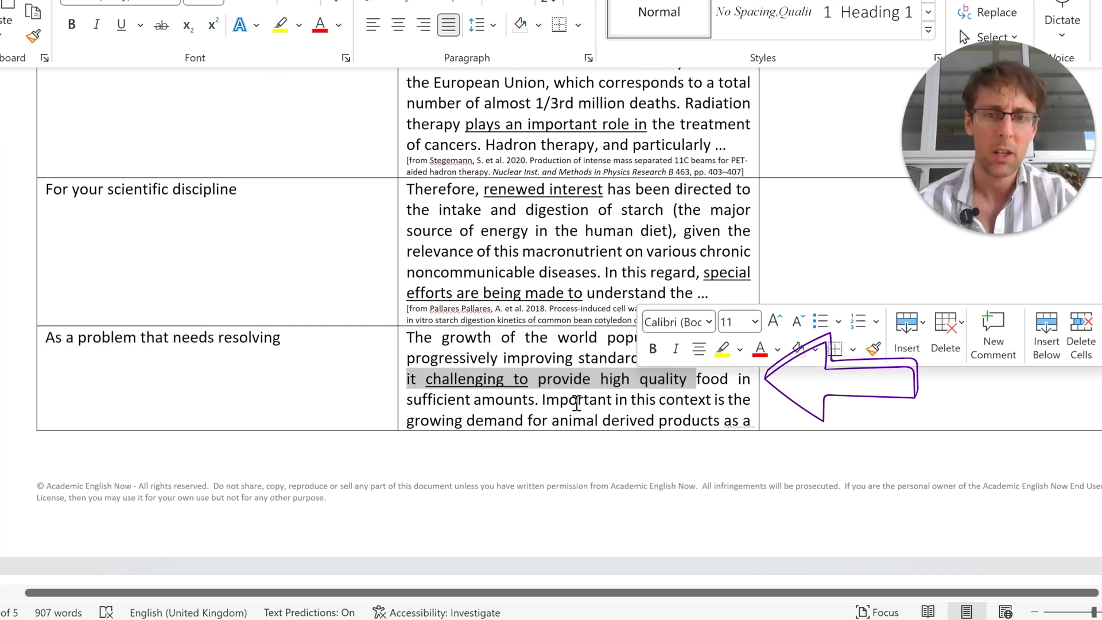
{"action": "scroll", "coordinate": [576, 402], "scroll_direction": "down", "scroll_amount": 4}
{"action": "scroll", "coordinate": [575, 403], "scroll_direction": "down", "scroll_amount": 2}
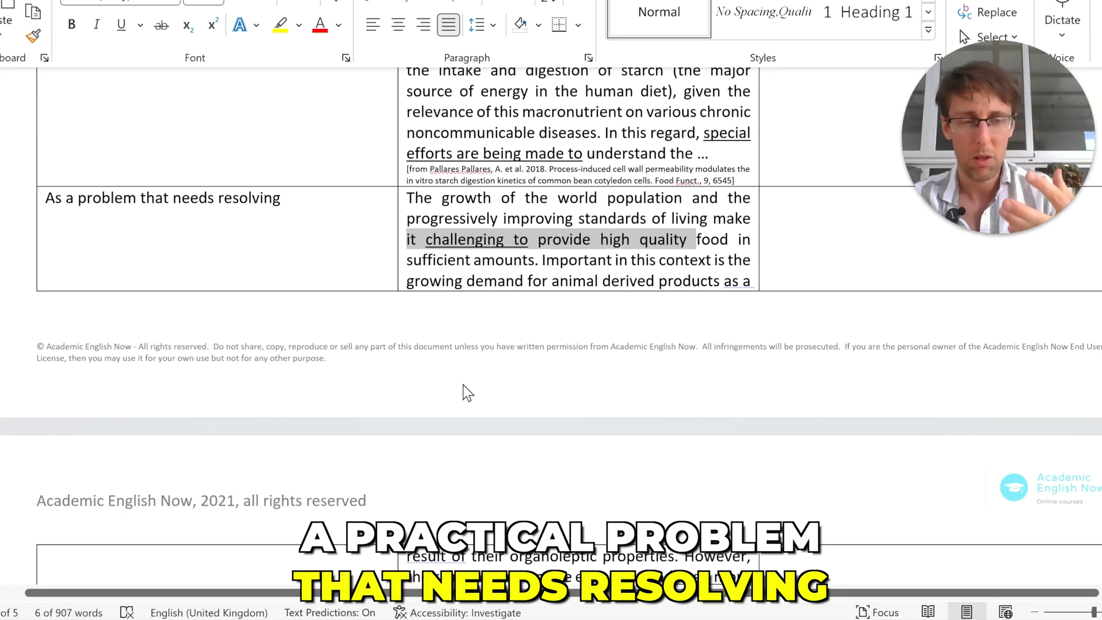
{"action": "scroll", "coordinate": [463, 385], "scroll_direction": "down", "scroll_amount": 3}
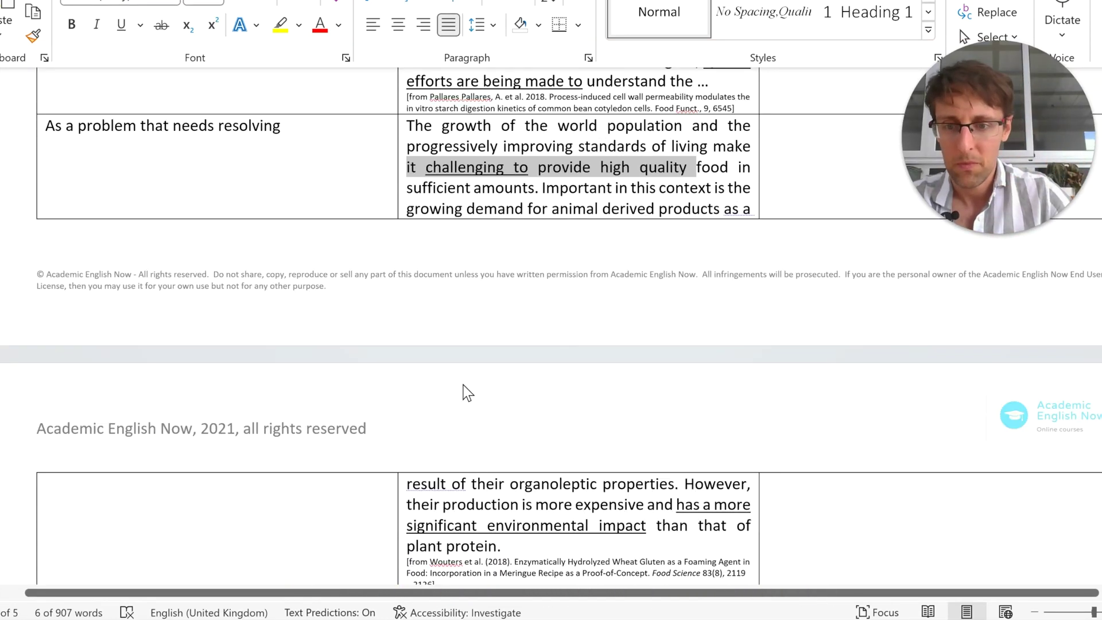
{"action": "scroll", "coordinate": [464, 385], "scroll_direction": "down", "scroll_amount": 3}
{"action": "scroll", "coordinate": [464, 385], "scroll_direction": "down", "scroll_amount": 3}
{"action": "scroll", "coordinate": [463, 385], "scroll_direction": "down", "scroll_amount": 2}
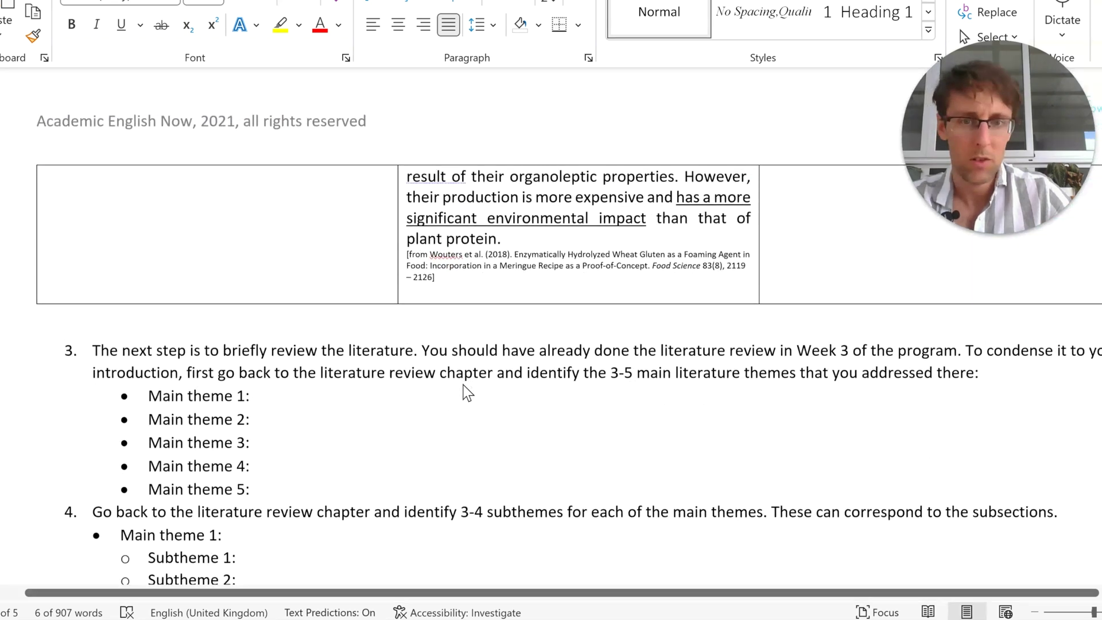
{"action": "scroll", "coordinate": [464, 384], "scroll_direction": "down", "scroll_amount": 3}
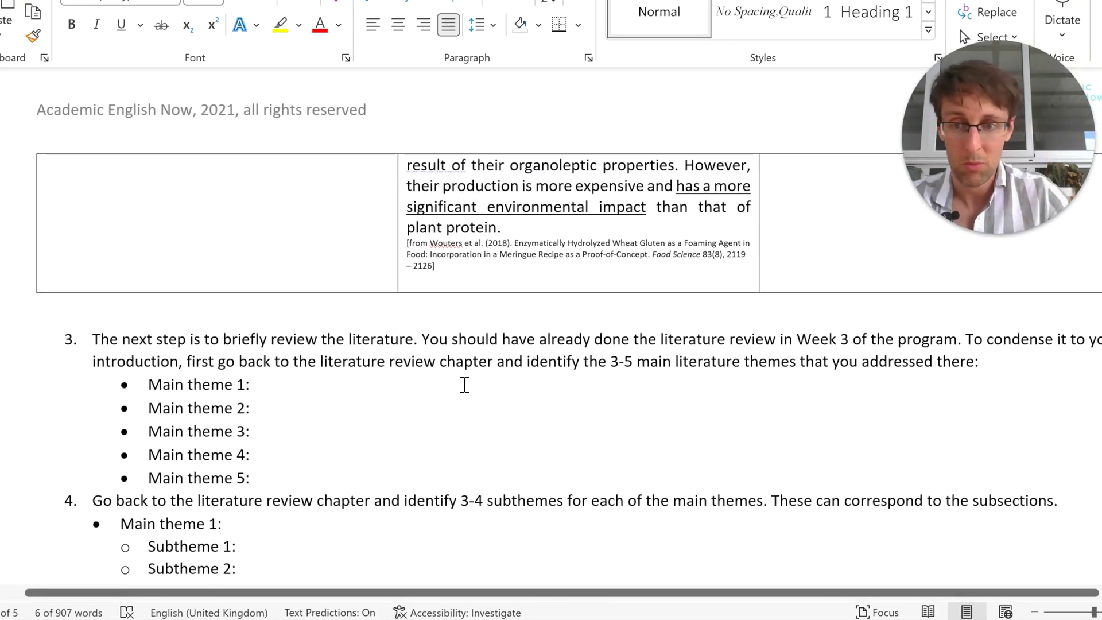
{"action": "scroll", "coordinate": [464, 385], "scroll_direction": "down", "scroll_amount": 2}
{"action": "scroll", "coordinate": [464, 386], "scroll_direction": "down", "scroll_amount": 1}
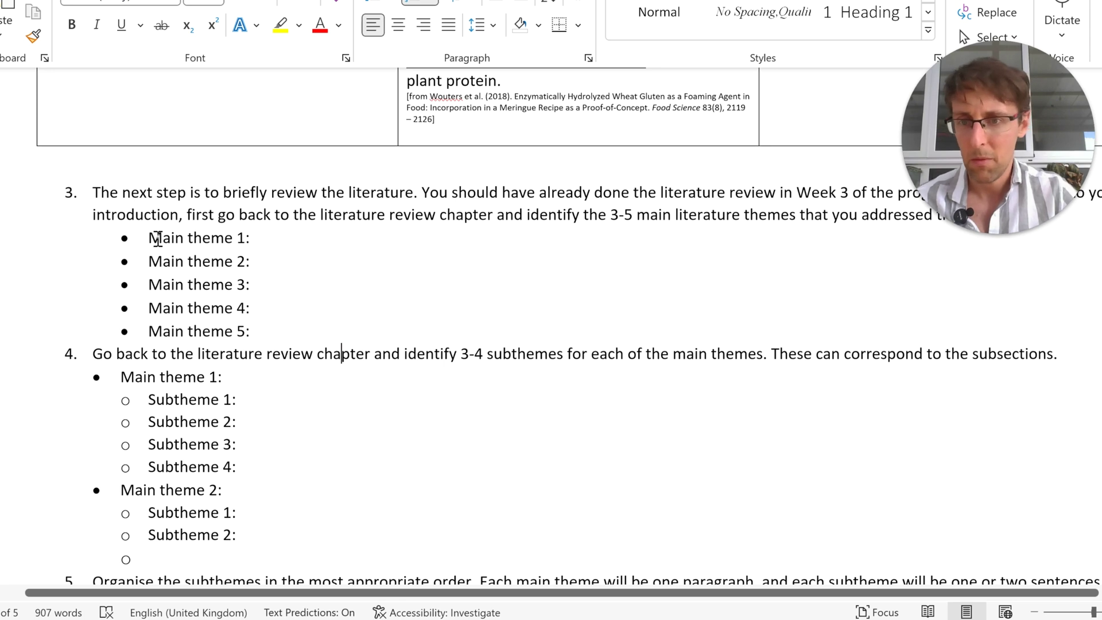
{"action": "left_click_drag", "start_coordinate": [149, 238], "coordinate": [258, 332]}
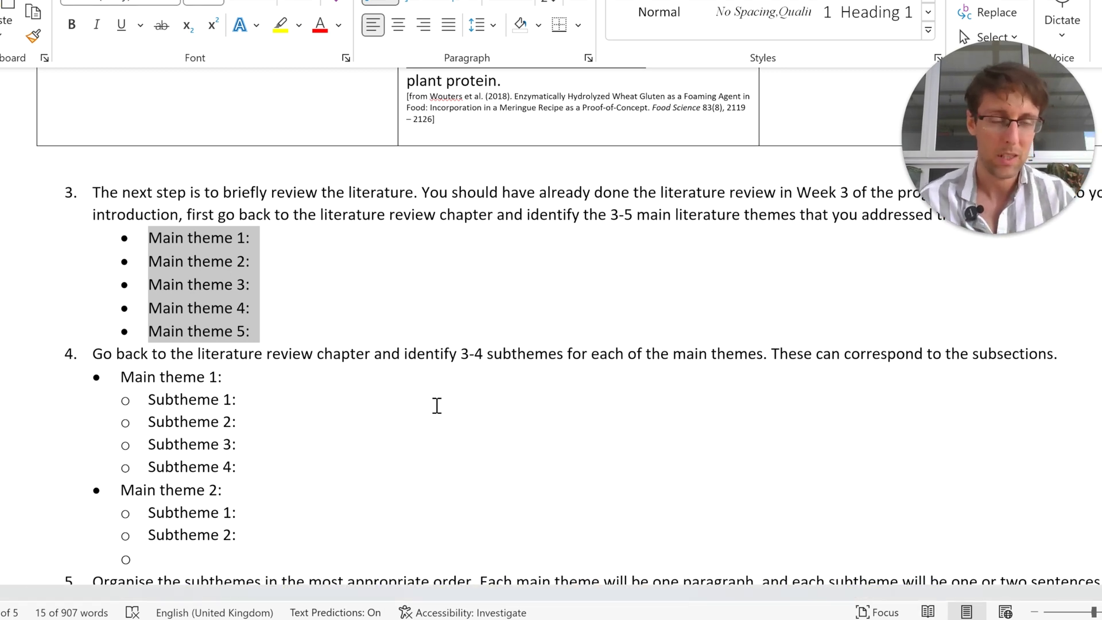
{"action": "left_click", "coordinate": [201, 376]}
{"action": "left_click_drag", "start_coordinate": [121, 377], "coordinate": [223, 377]}
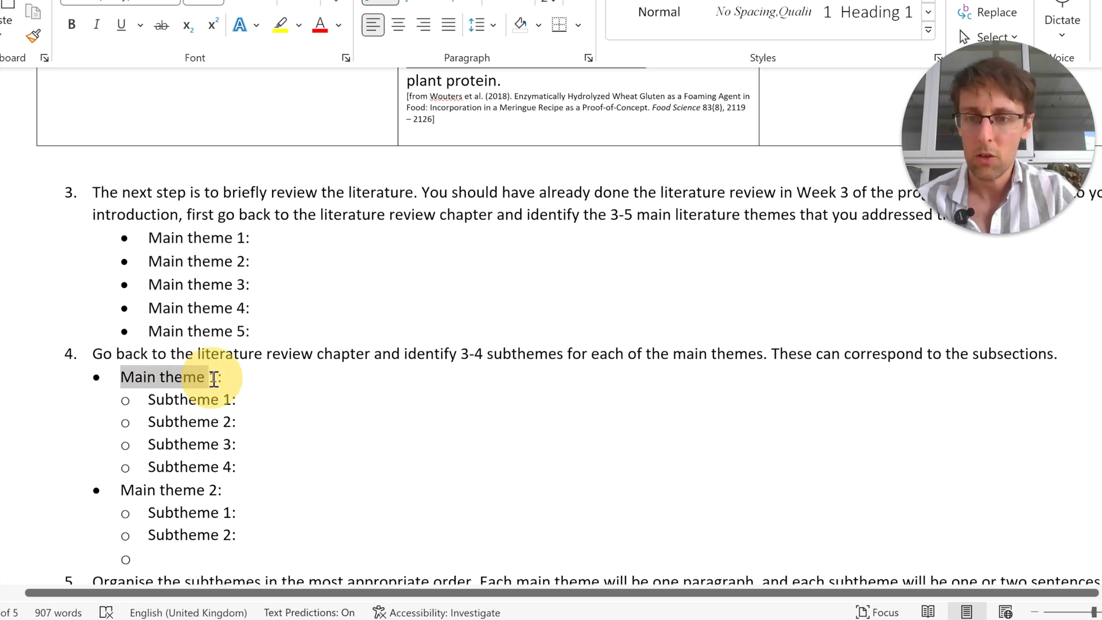
{"action": "left_click_drag", "start_coordinate": [149, 399], "coordinate": [250, 467]}
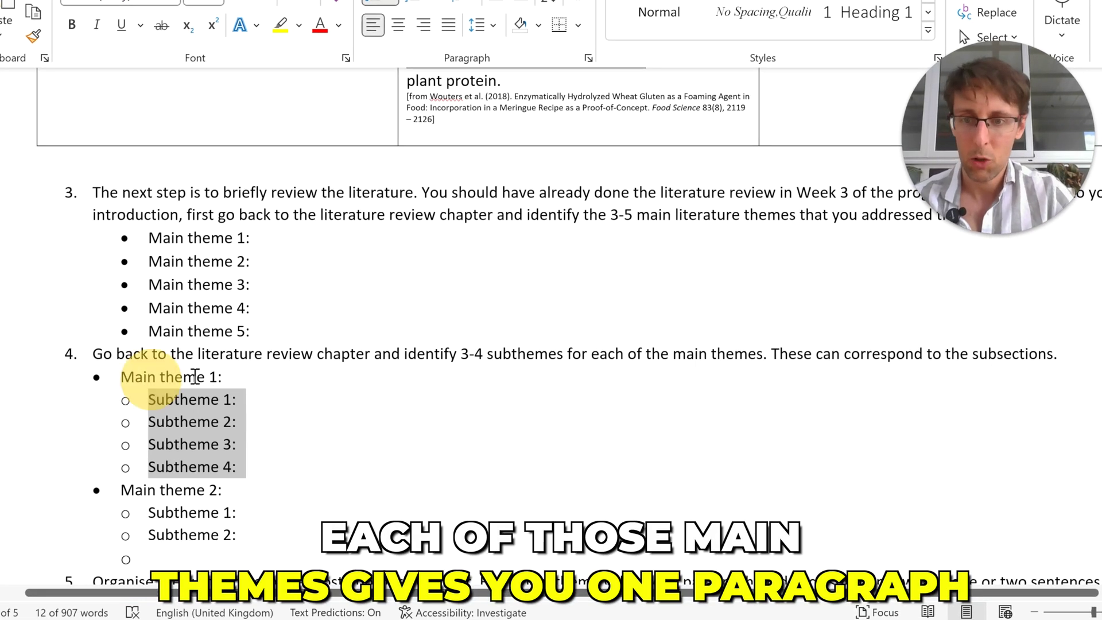
{"action": "left_click_drag", "start_coordinate": [120, 377], "coordinate": [207, 377]}
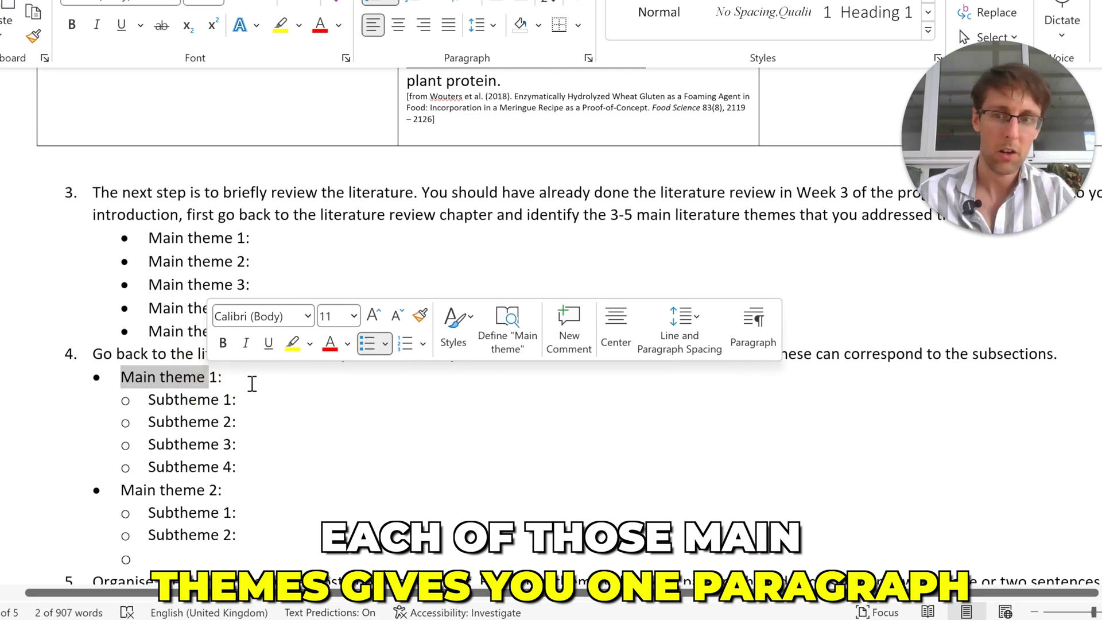
{"action": "left_click_drag", "start_coordinate": [148, 398], "coordinate": [238, 401]}
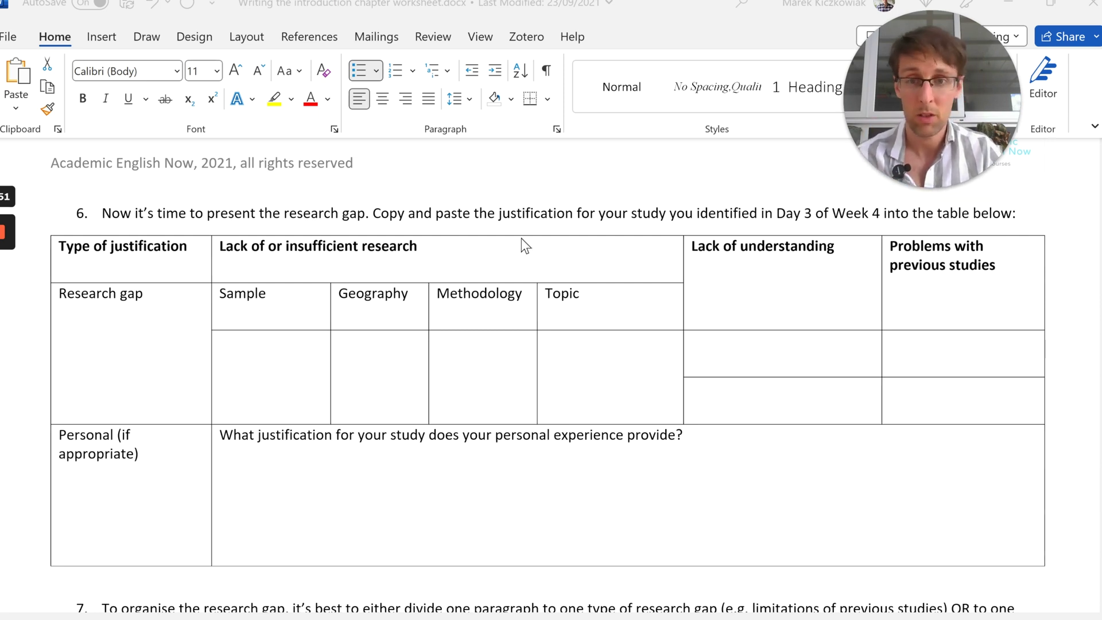
Step: Highlight the research-gap headers (Lack of or insufficient research, Topic, Lack of understanding), then the whole table
{"action": "left_click_drag", "start_coordinate": [268, 248], "coordinate": [422, 250]}
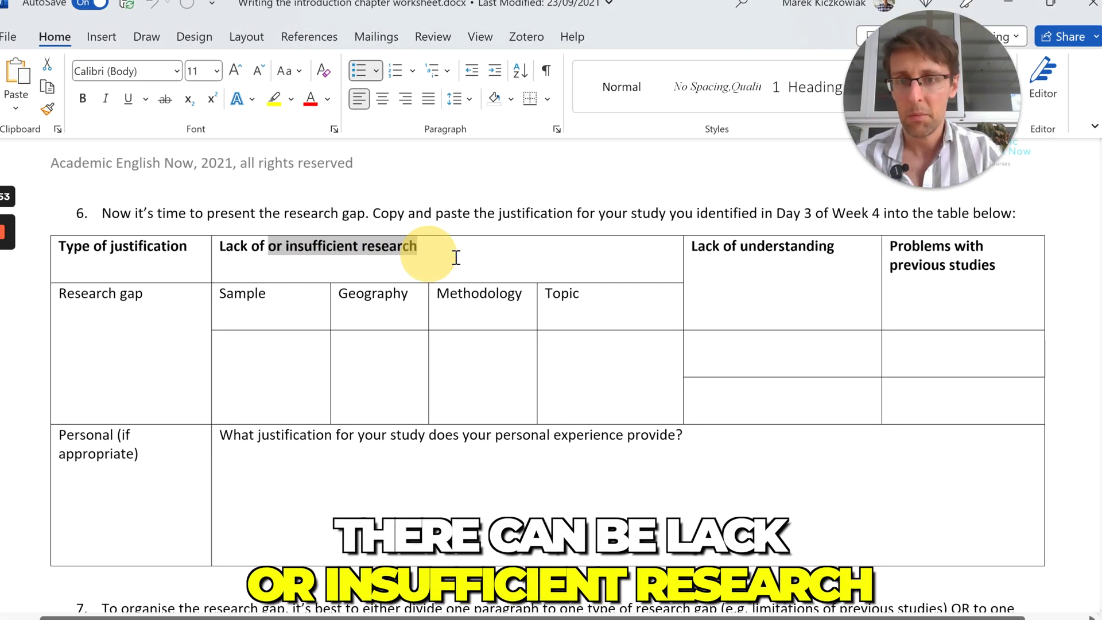
{"action": "left_click", "coordinate": [288, 302]}
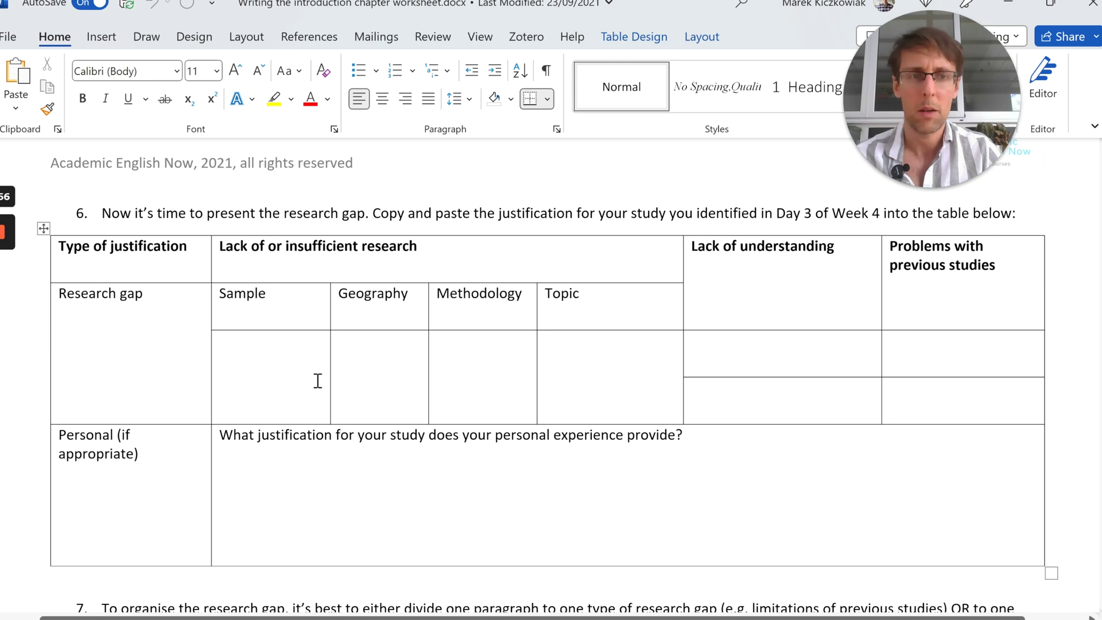
{"action": "left_click", "coordinate": [404, 296]}
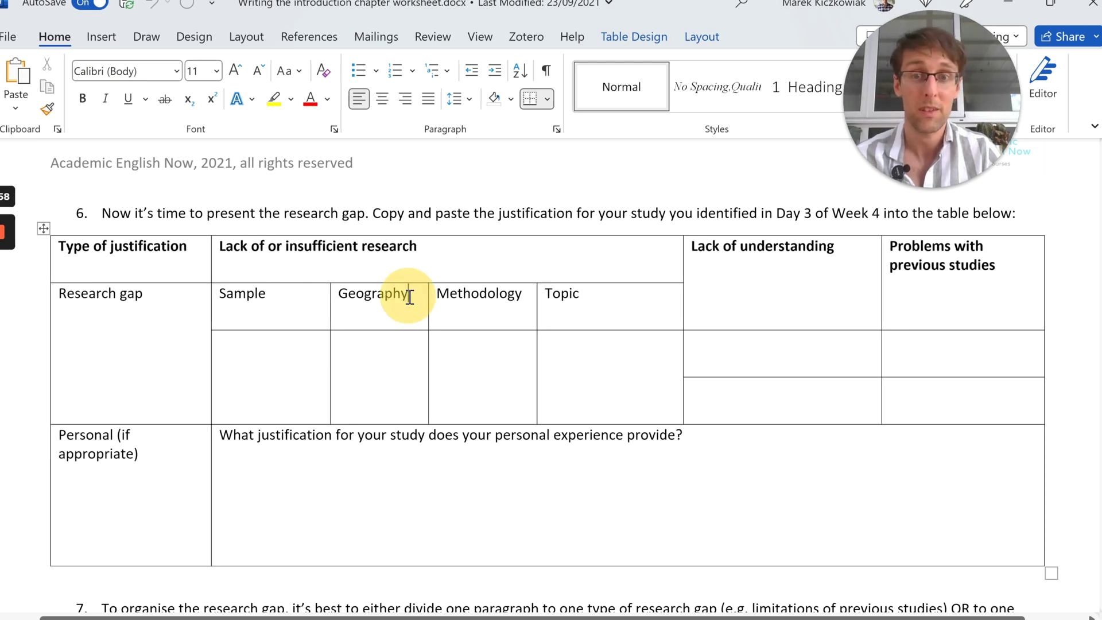
{"action": "left_click", "coordinate": [523, 302]}
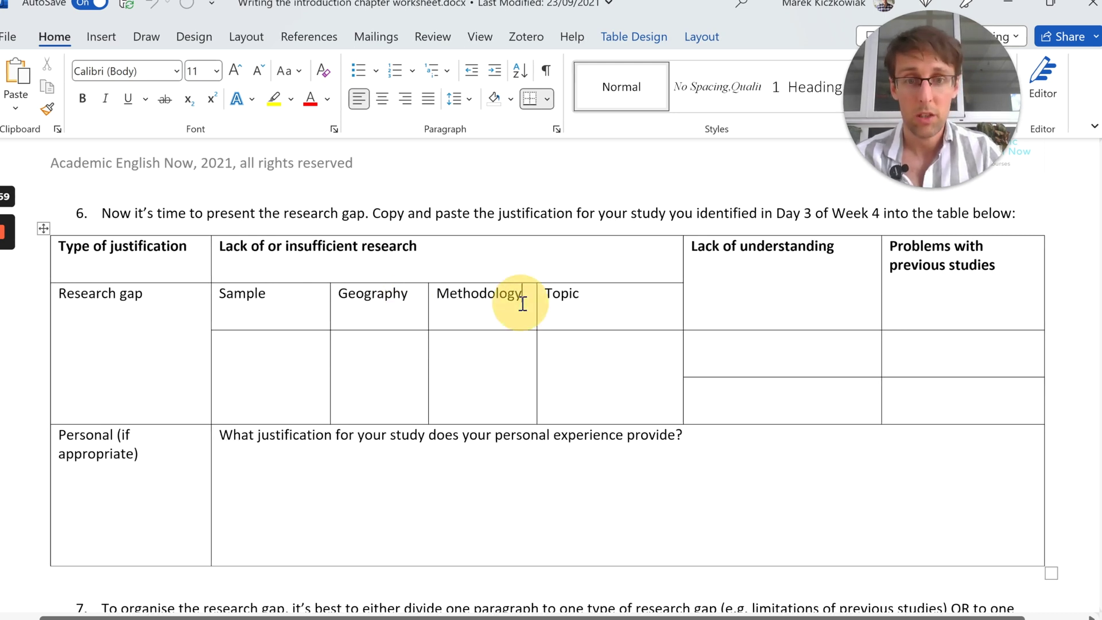
{"action": "left_click", "coordinate": [601, 297]}
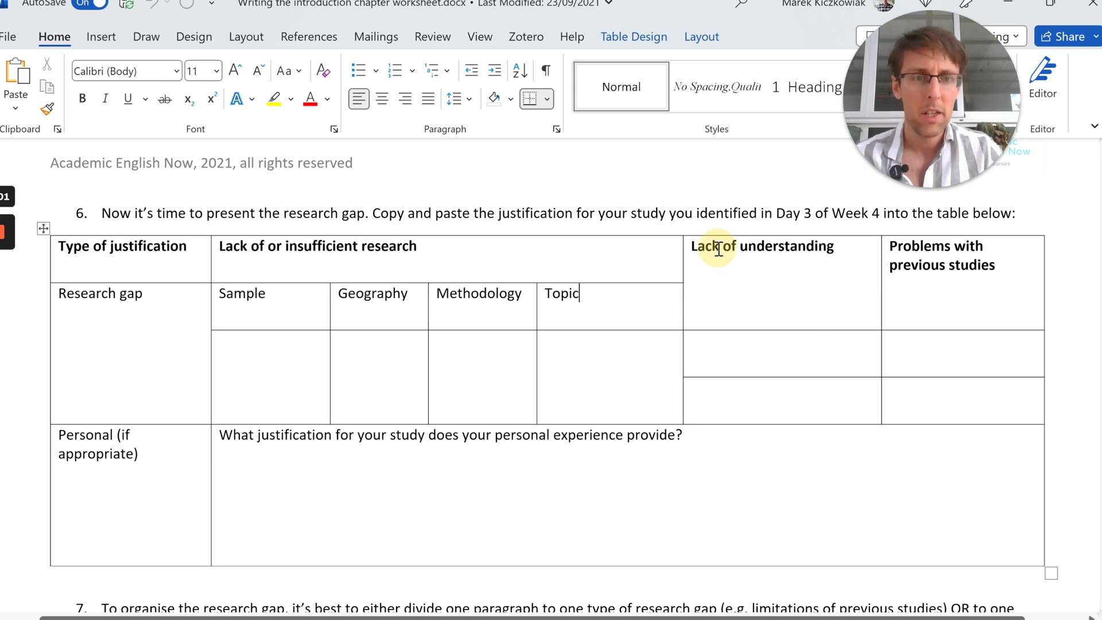
{"action": "left_click_drag", "start_coordinate": [694, 248], "coordinate": [1008, 266]}
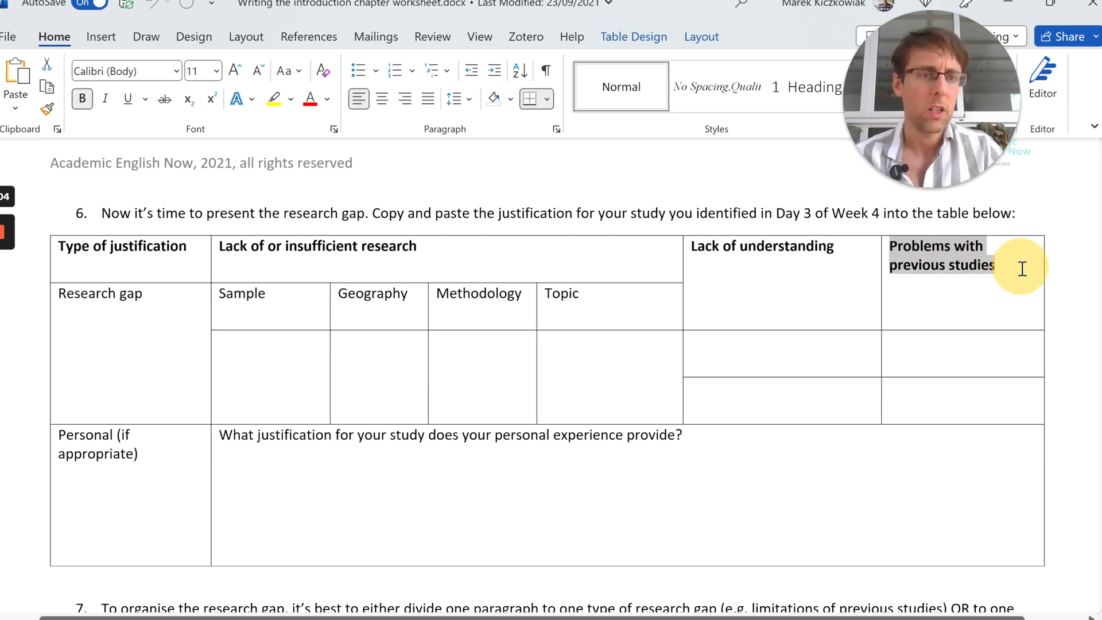
{"action": "left_click", "coordinate": [929, 372]}
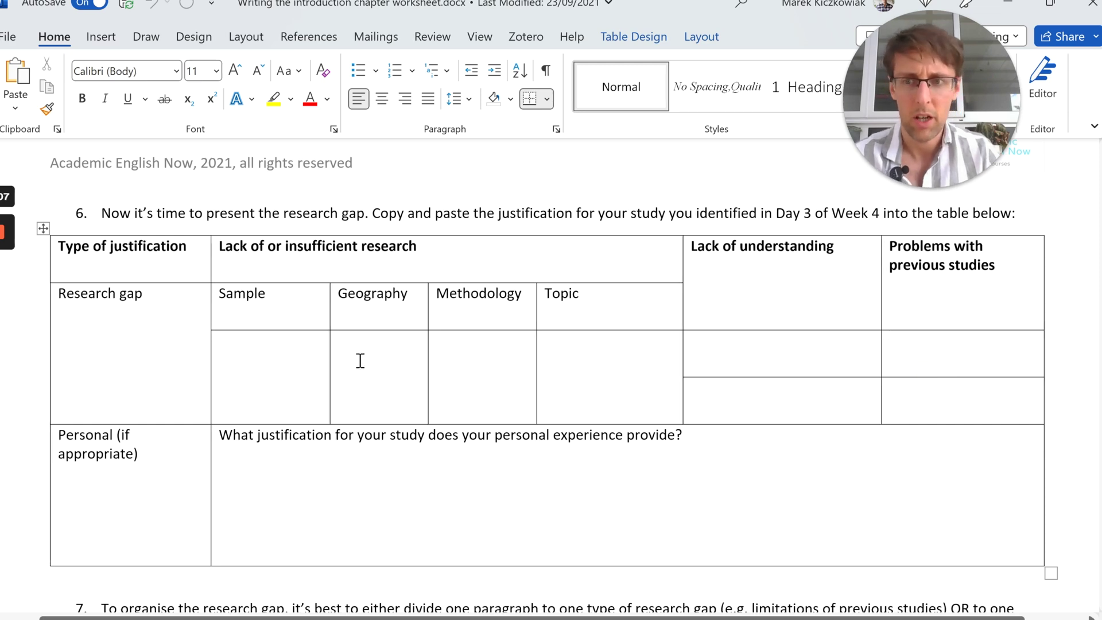
{"action": "left_click_drag", "start_coordinate": [185, 266], "coordinate": [912, 392]}
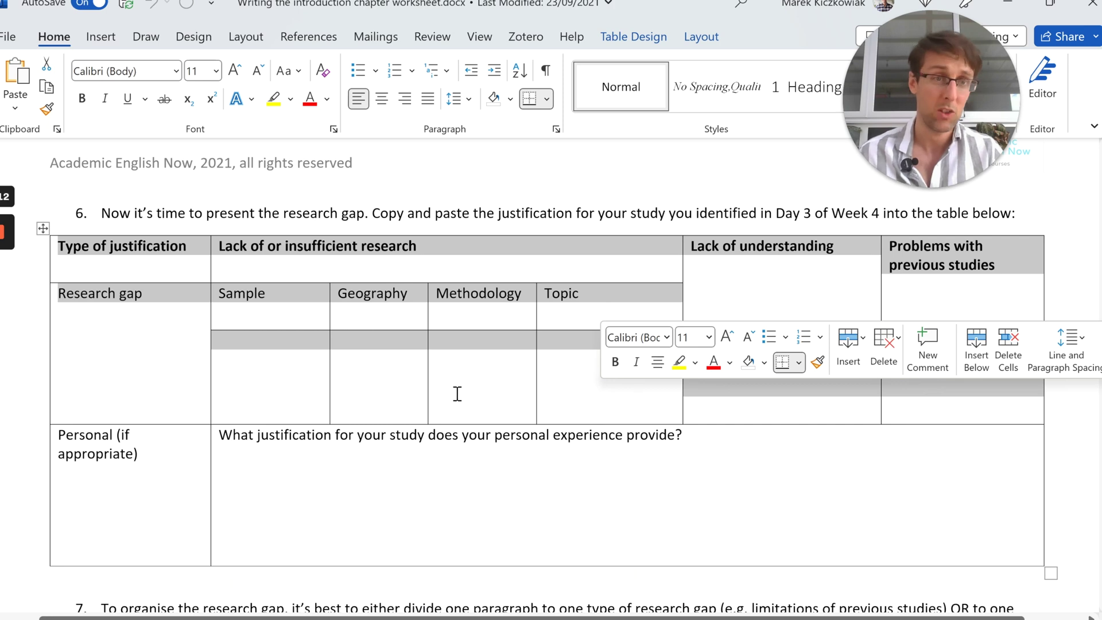
{"action": "scroll", "coordinate": [457, 395], "scroll_direction": "down", "scroll_amount": 3}
{"action": "scroll", "coordinate": [457, 395], "scroll_direction": "down", "scroll_amount": 2}
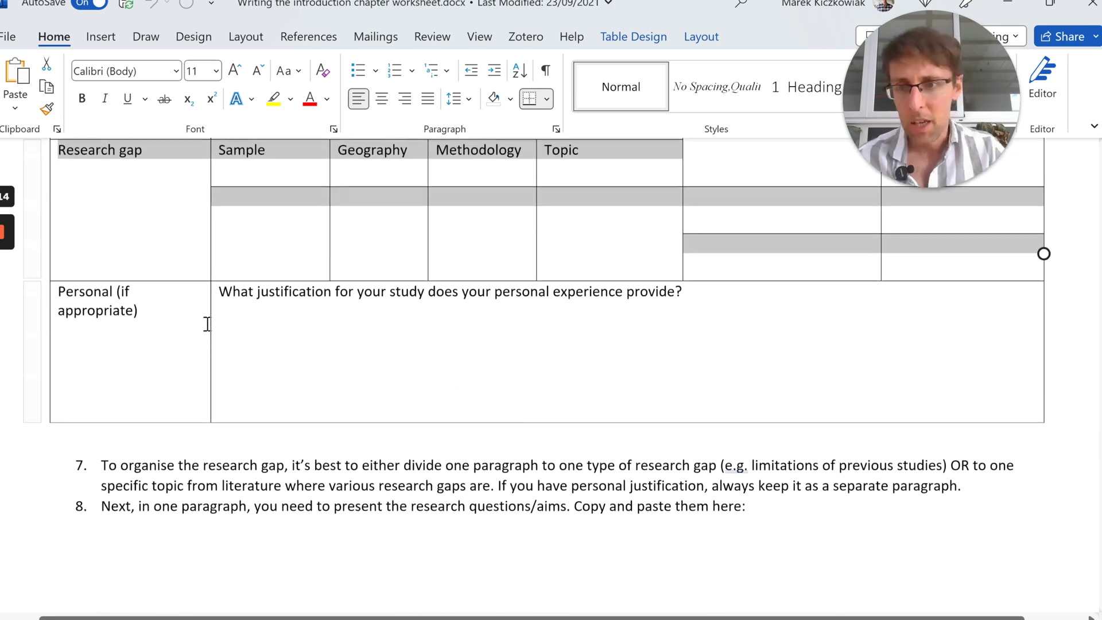
Step: Highlight the 'Personal (if appropriate)' row, then clear the selection
{"action": "left_click_drag", "start_coordinate": [65, 291], "coordinate": [370, 310]}
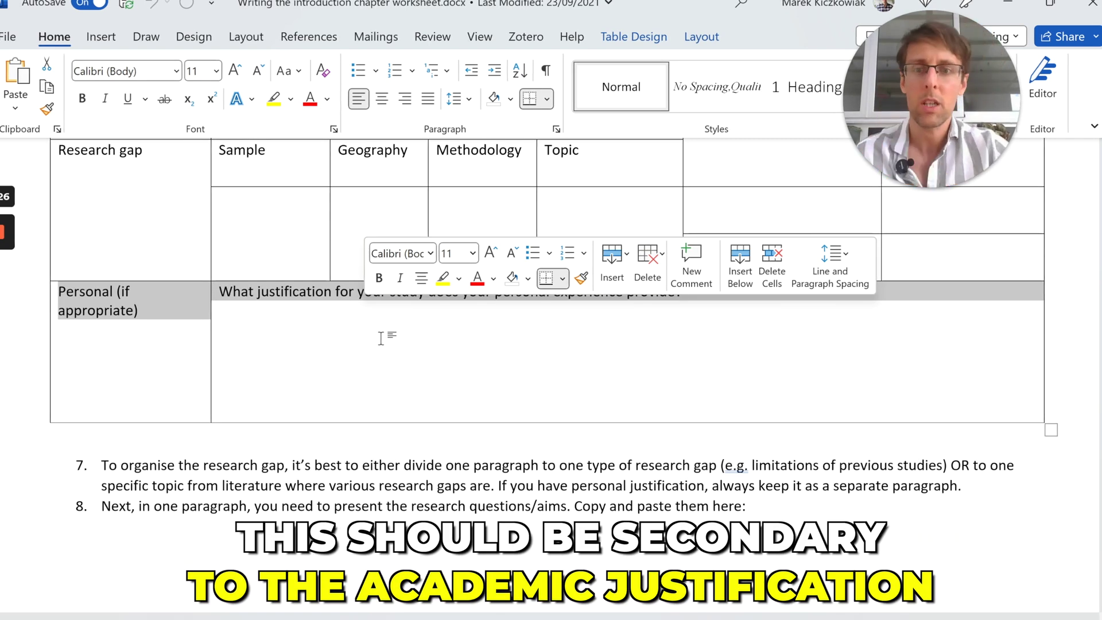
{"action": "scroll", "coordinate": [380, 338], "scroll_direction": "up", "scroll_amount": 2}
{"action": "left_click", "coordinate": [118, 234]}
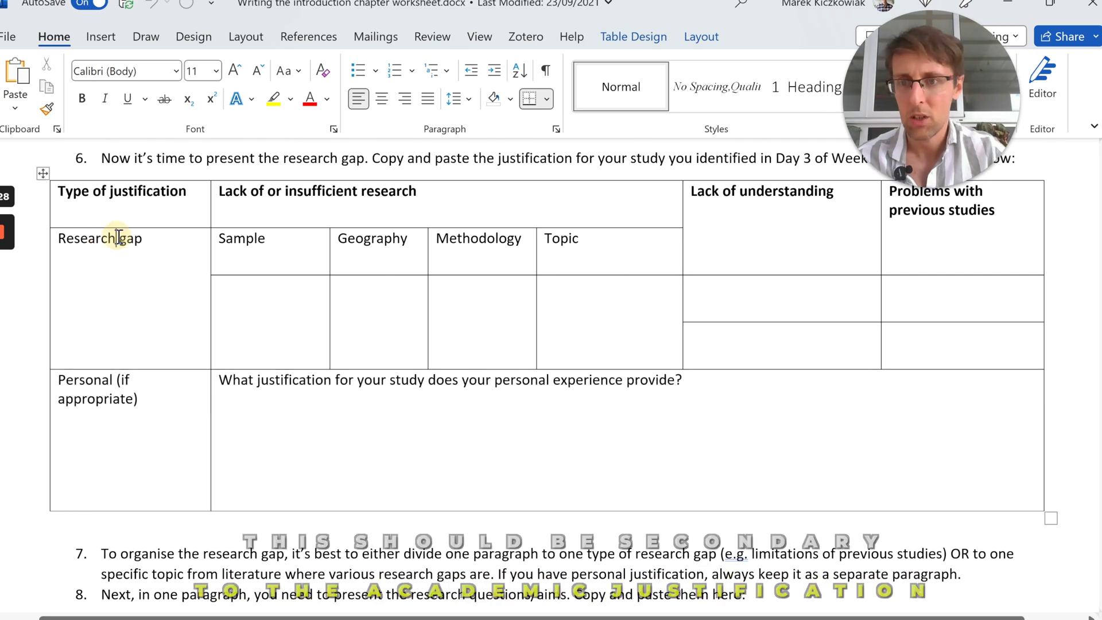
{"action": "scroll", "coordinate": [119, 236], "scroll_direction": "down", "scroll_amount": 2}
{"action": "scroll", "coordinate": [119, 237], "scroll_direction": "down", "scroll_amount": 4}
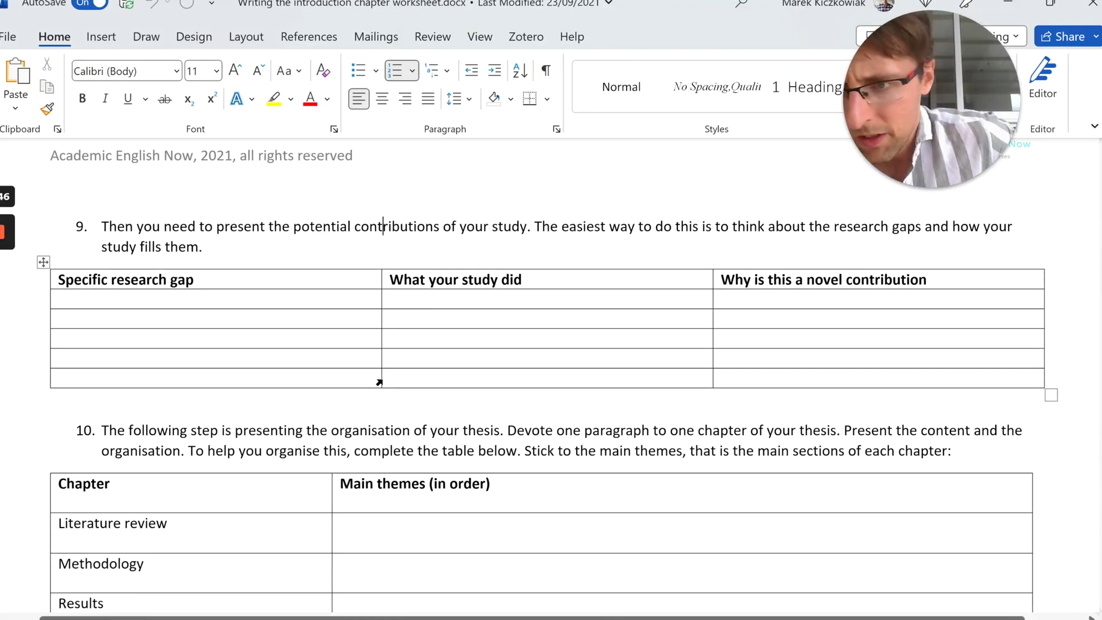
Step: Walk through step 9's gap and study columns, then highlight the novel contribution column
{"action": "left_click", "coordinate": [168, 302]}
{"action": "left_click", "coordinate": [469, 300]}
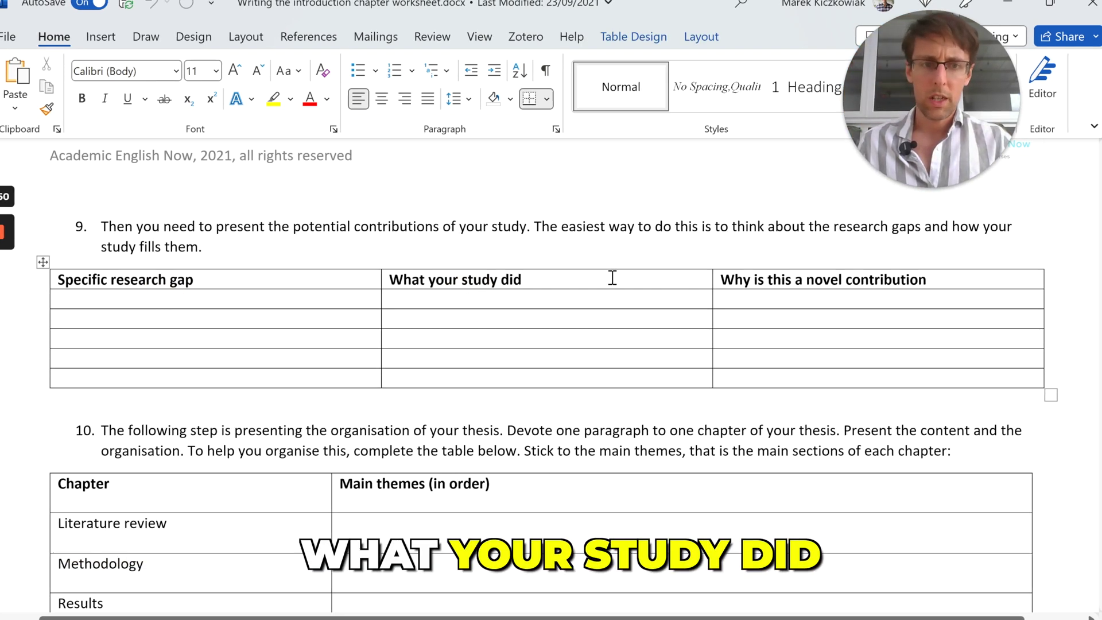
{"action": "triple_click", "coordinate": [765, 284]}
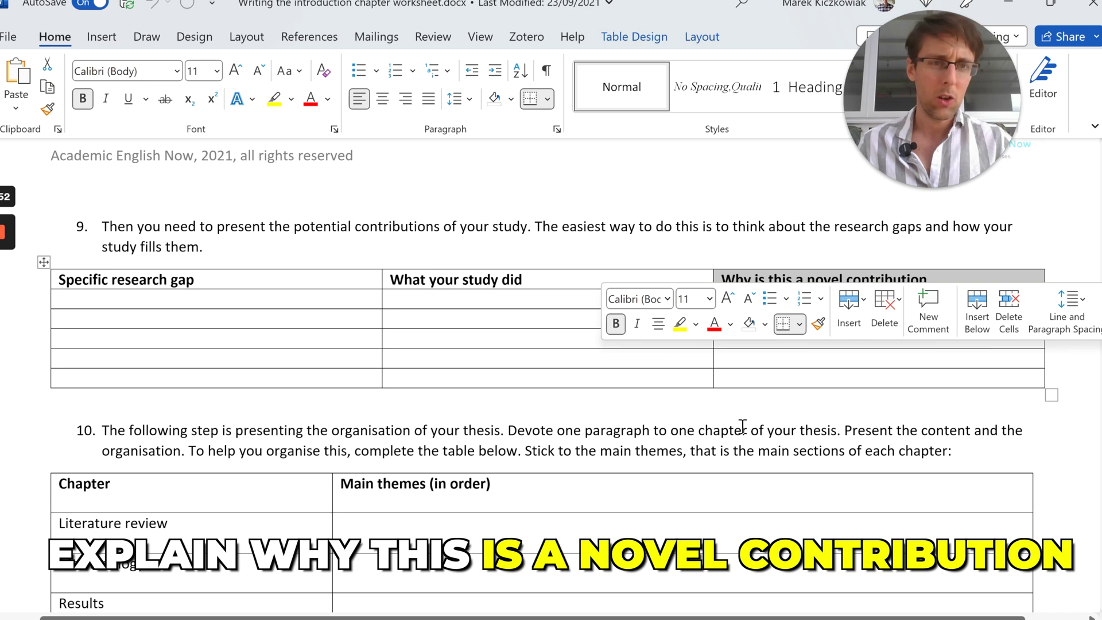
{"action": "left_click", "coordinate": [747, 358]}
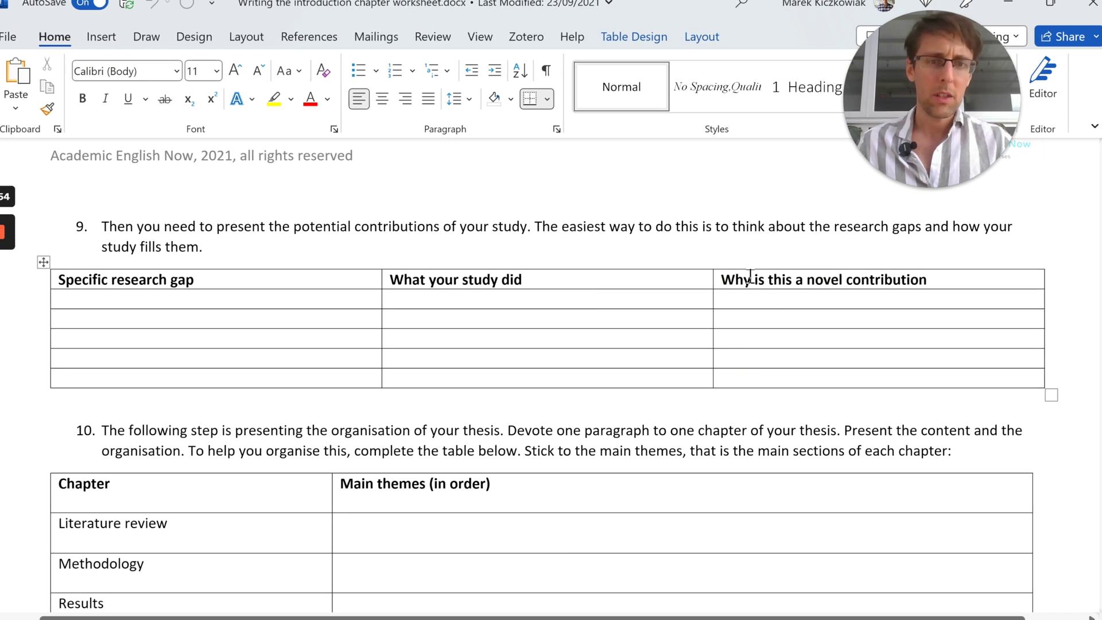
{"action": "left_click_drag", "start_coordinate": [751, 284], "coordinate": [792, 379]}
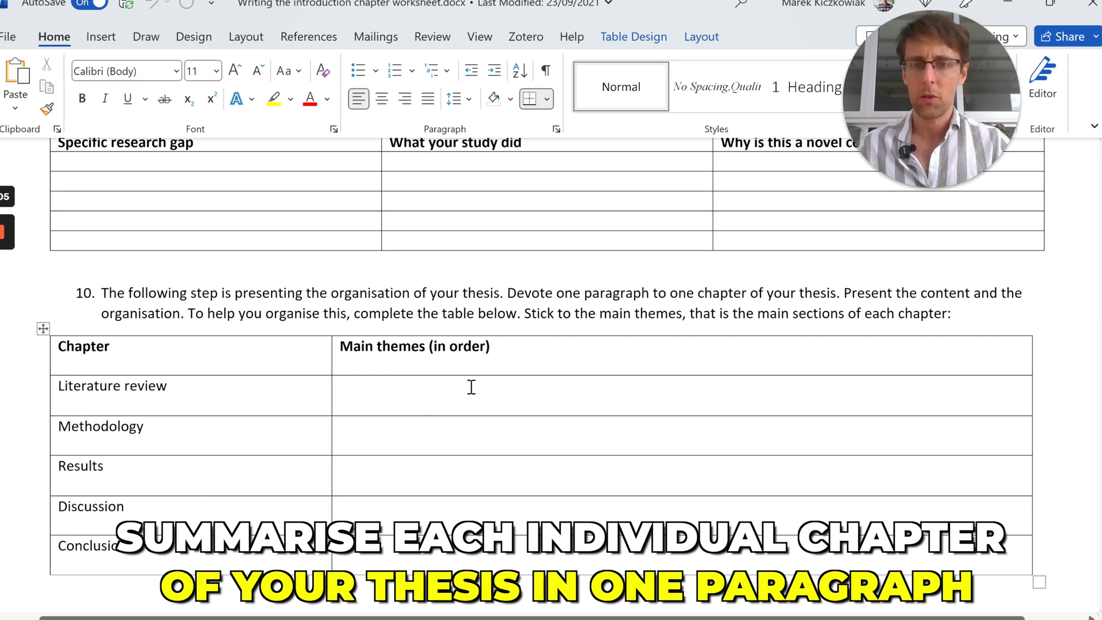
{"action": "left_click", "coordinate": [471, 387]}
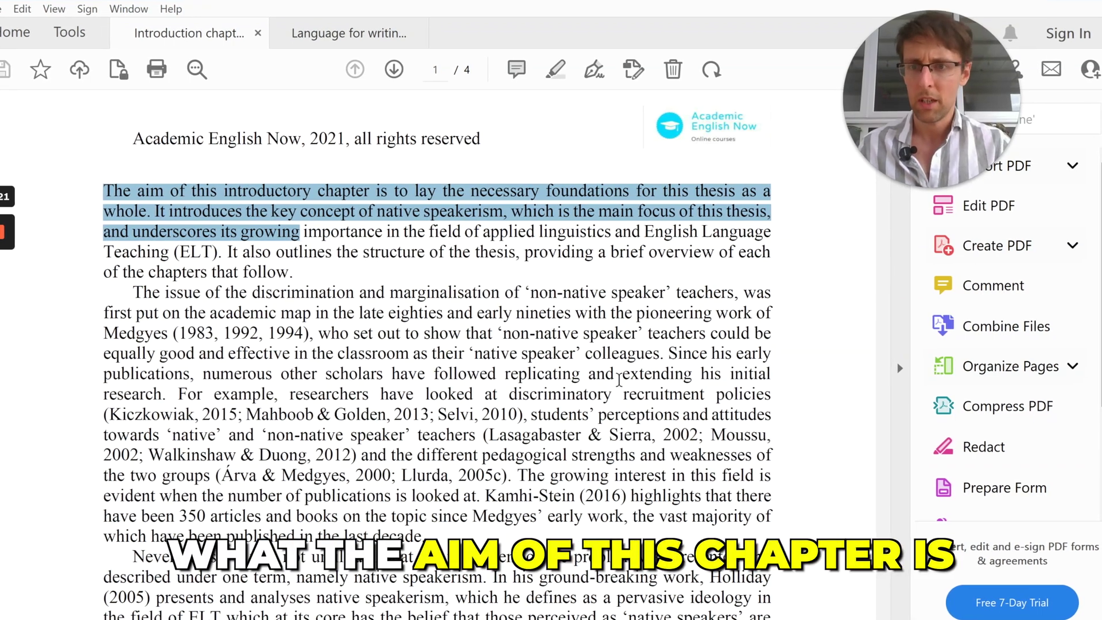
Step: Highlight the start of the introduction's second paragraph, clearing the earlier selections
{"action": "left_click", "coordinate": [619, 380]}
{"action": "left_click_drag", "start_coordinate": [134, 293], "coordinate": [310, 333]}
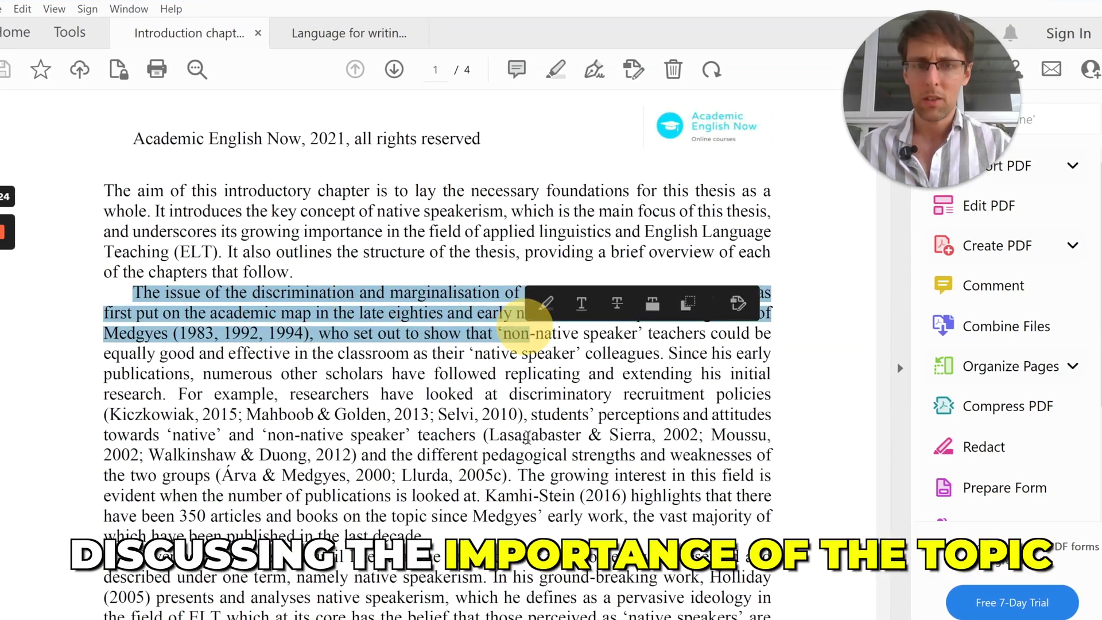
{"action": "left_click", "coordinate": [390, 414]}
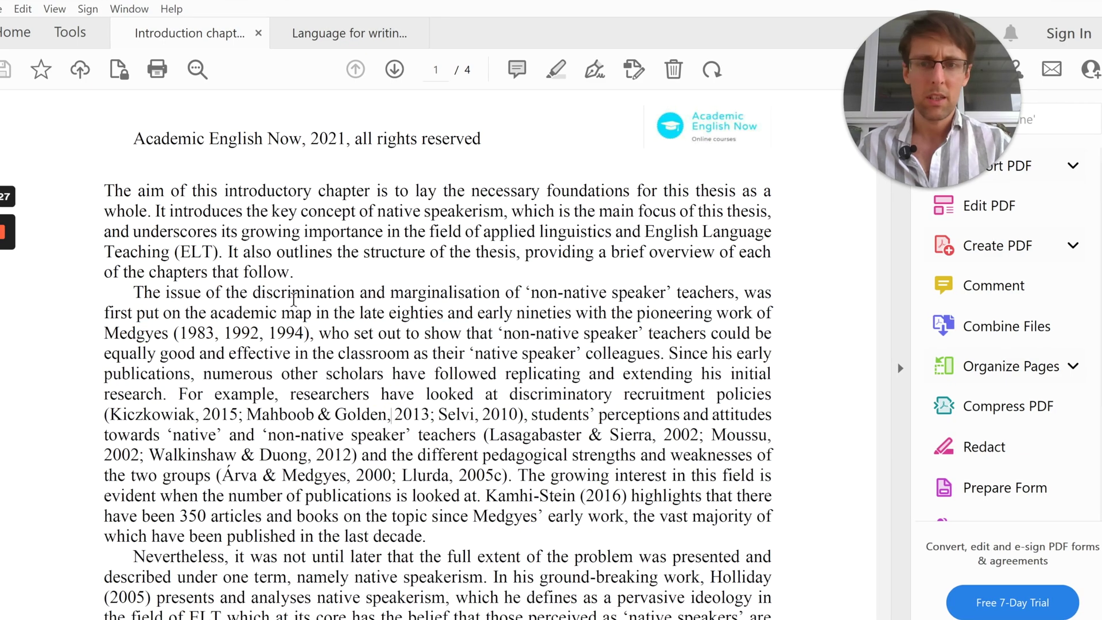
{"action": "left_click", "coordinate": [422, 492]}
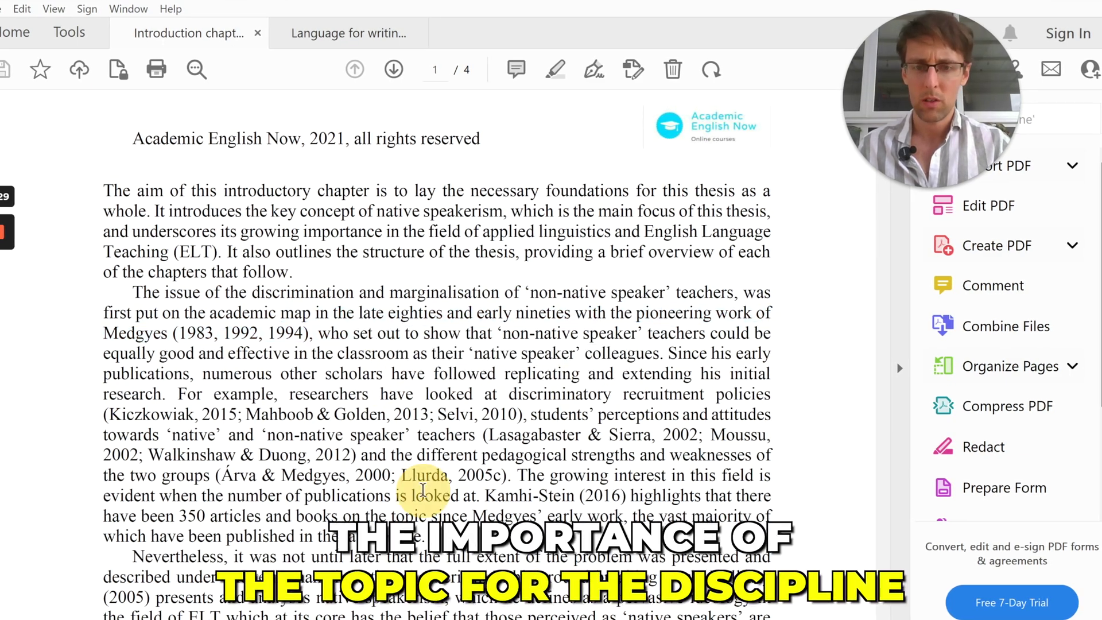
{"action": "scroll", "coordinate": [422, 491], "scroll_direction": "down", "scroll_amount": 5}
{"action": "scroll", "coordinate": [422, 473], "scroll_direction": "down", "scroll_amount": 3}
{"action": "left_click_drag", "start_coordinate": [271, 451], "coordinate": [482, 469]}
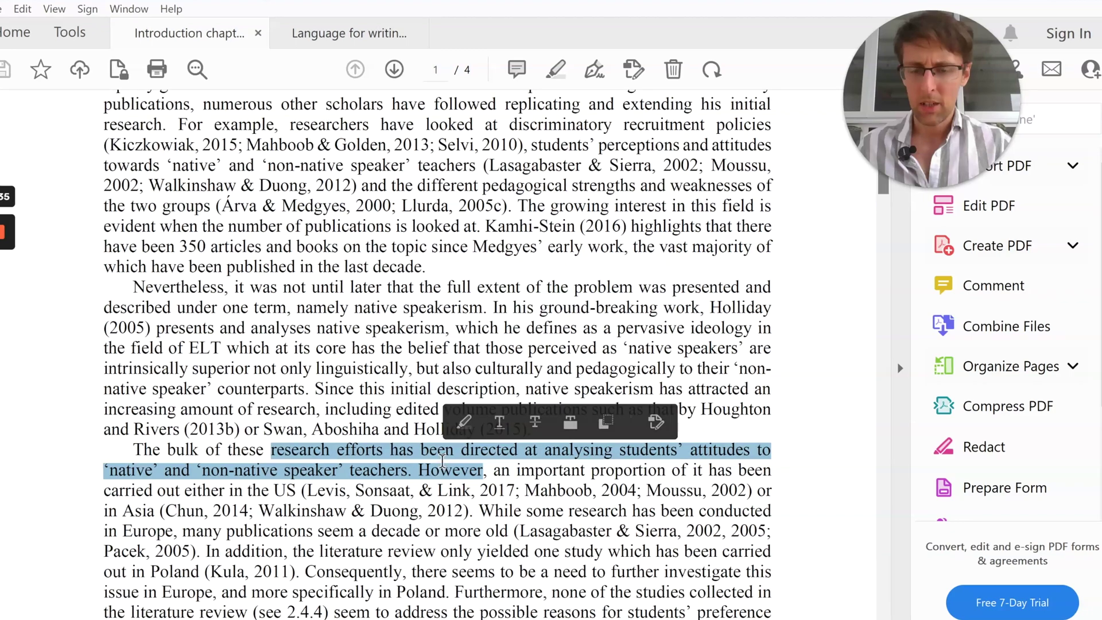
{"action": "scroll", "coordinate": [442, 459], "scroll_direction": "down", "scroll_amount": 5}
{"action": "scroll", "coordinate": [442, 461], "scroll_direction": "down", "scroll_amount": 4}
{"action": "scroll", "coordinate": [442, 461], "scroll_direction": "down", "scroll_amount": 4}
{"action": "scroll", "coordinate": [442, 461], "scroll_direction": "down", "scroll_amount": 4}
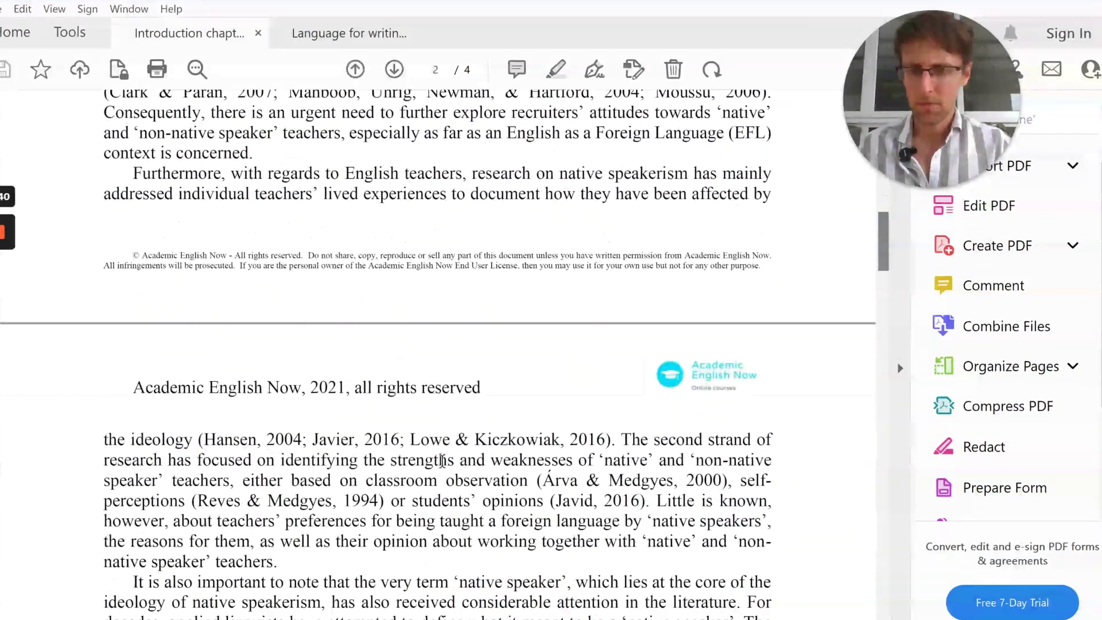
{"action": "scroll", "coordinate": [442, 460], "scroll_direction": "down", "scroll_amount": 4}
{"action": "scroll", "coordinate": [442, 460], "scroll_direction": "down", "scroll_amount": 1}
{"action": "scroll", "coordinate": [442, 460], "scroll_direction": "up", "scroll_amount": 6}
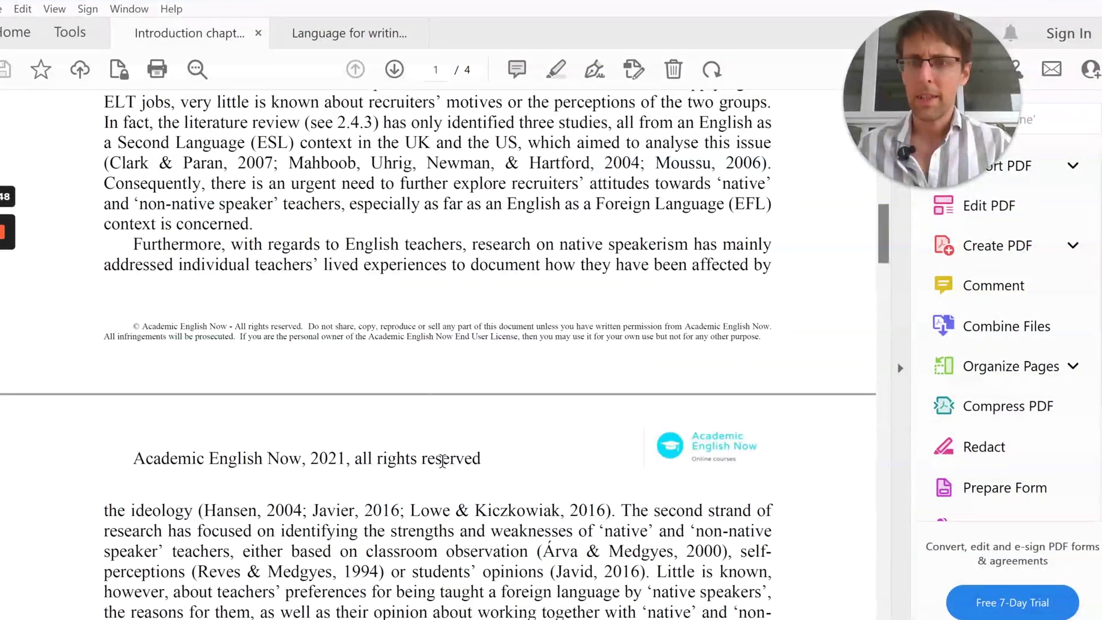
{"action": "mouse_move", "coordinate": [346, 245]}
{"action": "left_mouse_down"}
{"action": "mouse_move", "coordinate": [577, 250]}
{"action": "mouse_move", "coordinate": [584, 267]}
{"action": "left_mouse_up"}
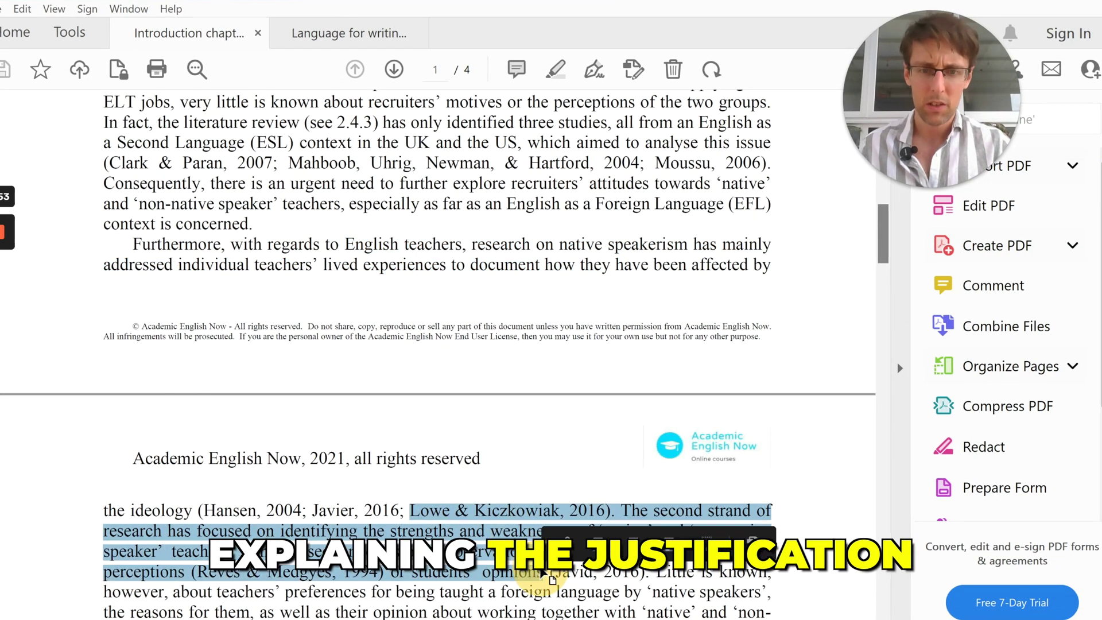
{"action": "scroll", "coordinate": [551, 576], "scroll_direction": "down", "scroll_amount": 1}
{"action": "scroll", "coordinate": [541, 567], "scroll_direction": "down", "scroll_amount": 5}
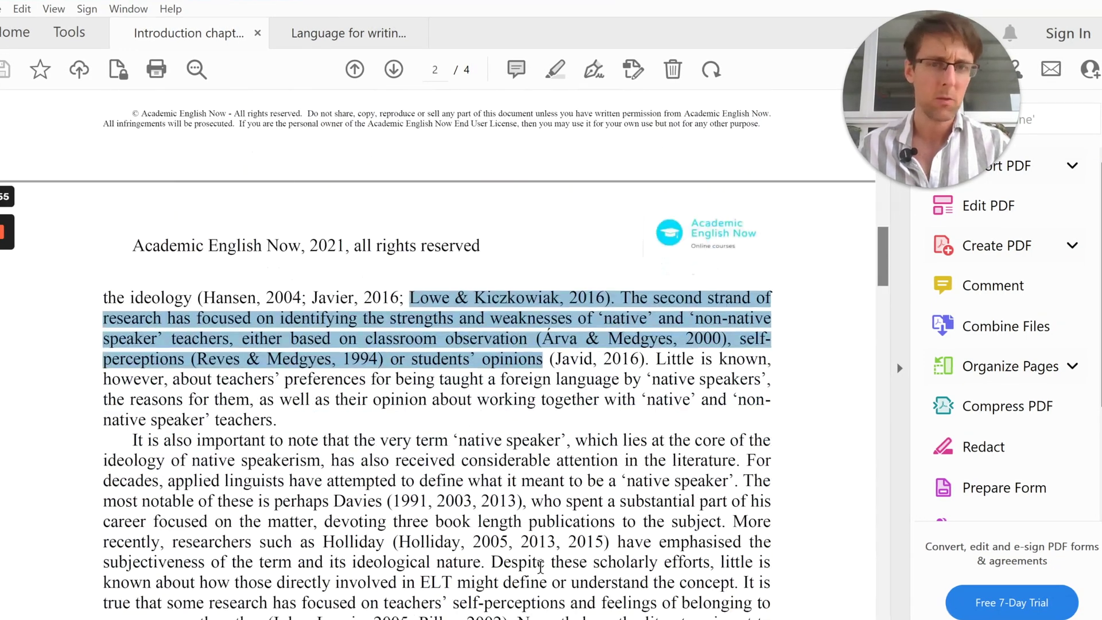
{"action": "left_click_drag", "start_coordinate": [324, 270], "coordinate": [448, 314]}
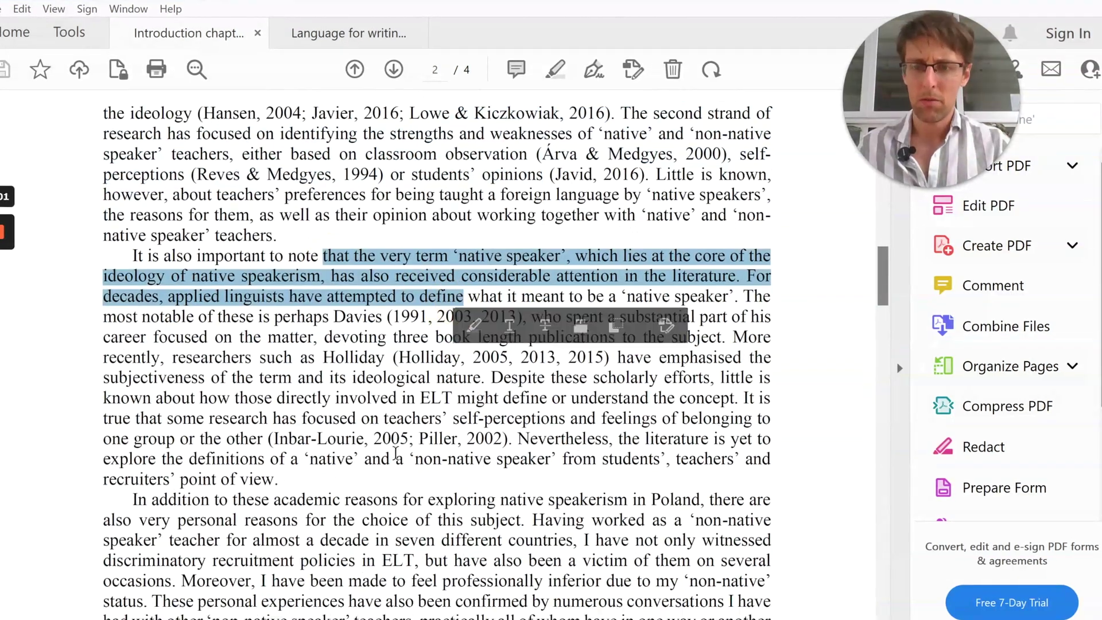
{"action": "scroll", "coordinate": [449, 327], "scroll_direction": "down", "scroll_amount": 3}
{"action": "mouse_move", "coordinate": [246, 267]}
{"action": "left_mouse_down"}
{"action": "mouse_move", "coordinate": [613, 270]}
{"action": "mouse_move", "coordinate": [422, 438]}
{"action": "left_mouse_up"}
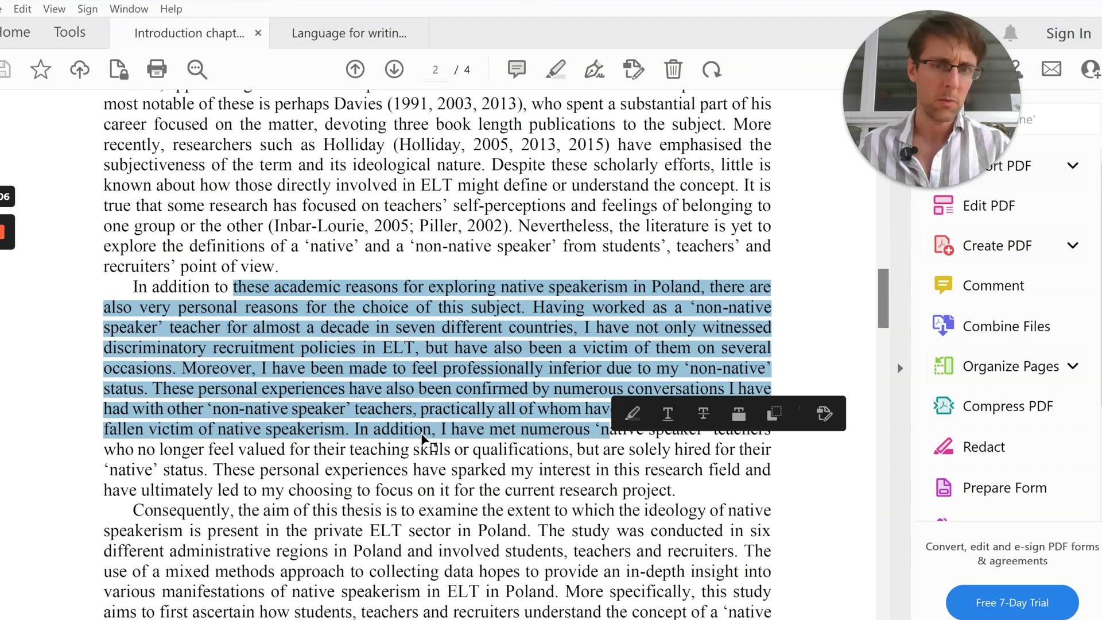
{"action": "scroll", "coordinate": [422, 438], "scroll_direction": "down", "scroll_amount": 2}
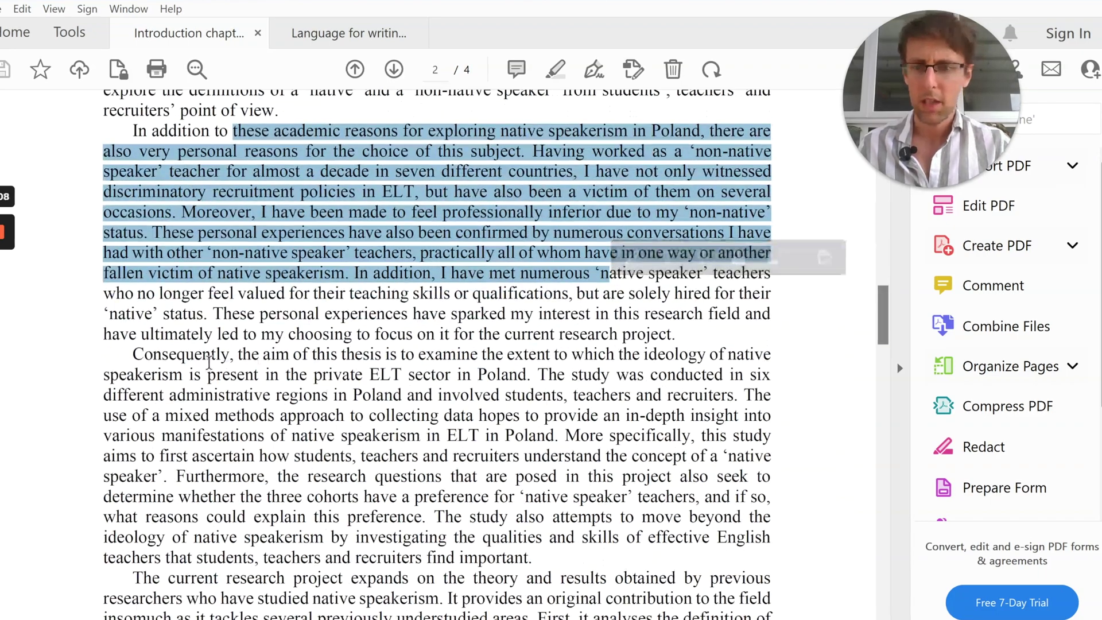
{"action": "mouse_move", "coordinate": [133, 355]}
{"action": "left_mouse_down"}
{"action": "mouse_move", "coordinate": [387, 381]}
{"action": "mouse_move", "coordinate": [402, 395]}
{"action": "left_mouse_up"}
{"action": "scroll", "coordinate": [402, 394], "scroll_direction": "down", "scroll_amount": 3}
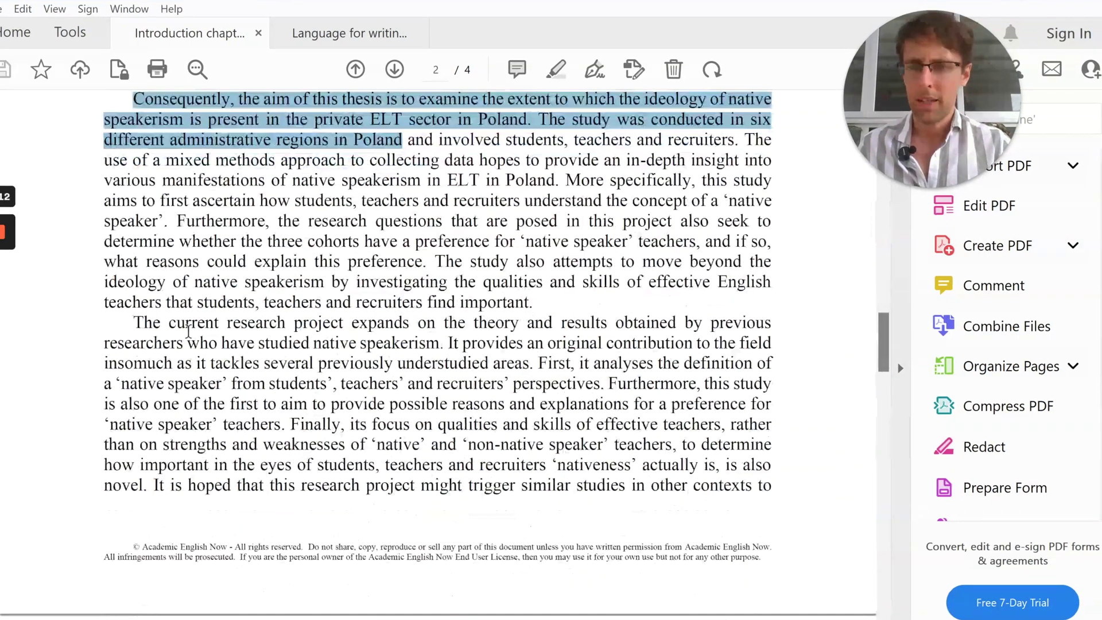
Step: Highlight the contribution passage and the original-contribution sentence, then clear the selection
{"action": "left_click_drag", "start_coordinate": [169, 322], "coordinate": [380, 383]}
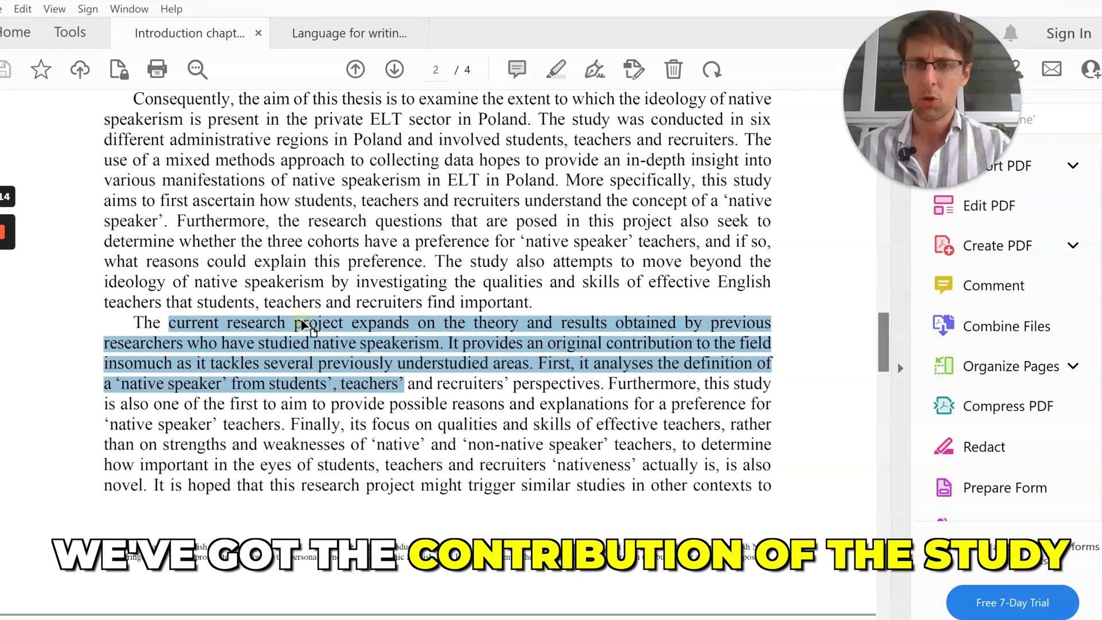
{"action": "left_click", "coordinate": [360, 322]}
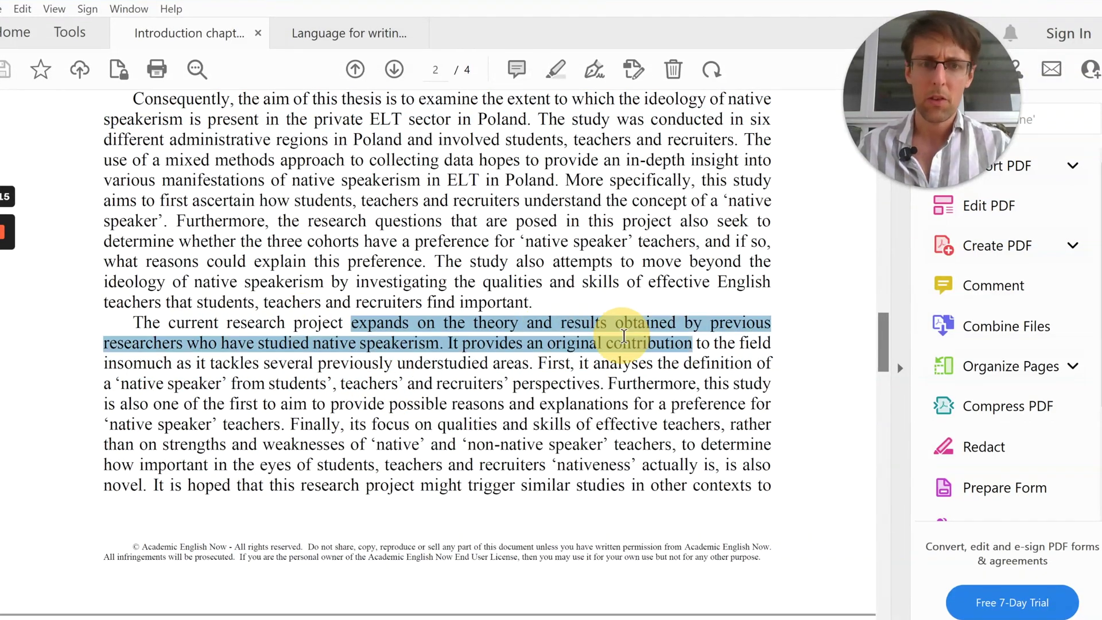
{"action": "left_click_drag", "start_coordinate": [605, 382], "coordinate": [605, 381]}
{"action": "left_click", "coordinate": [504, 465]}
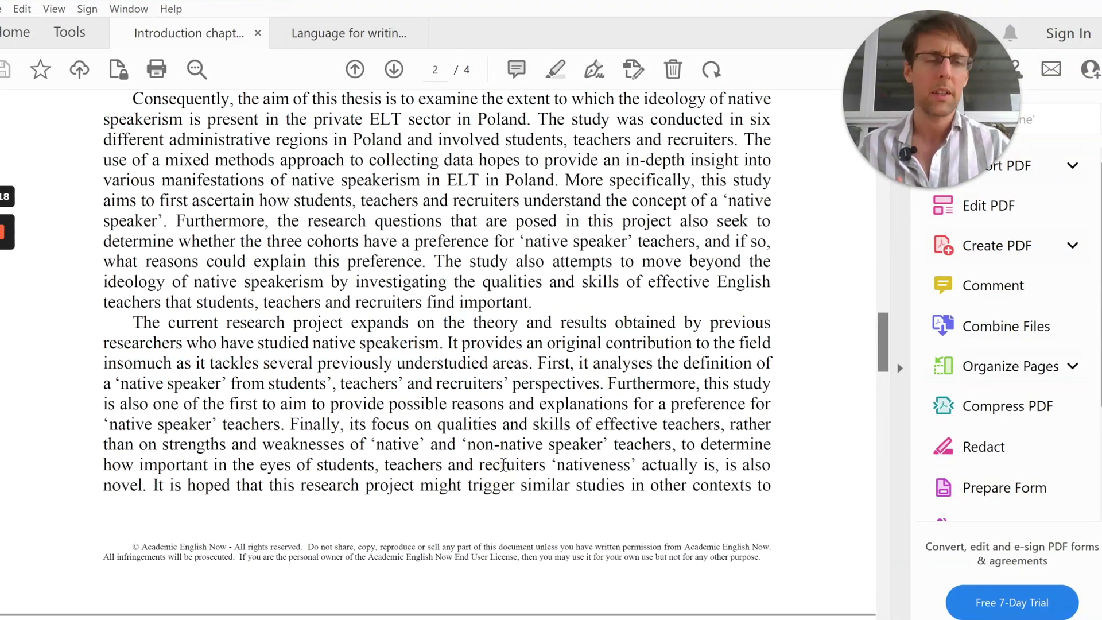
{"action": "scroll", "coordinate": [504, 465], "scroll_direction": "down", "scroll_amount": 3}
{"action": "scroll", "coordinate": [504, 465], "scroll_direction": "down", "scroll_amount": 3}
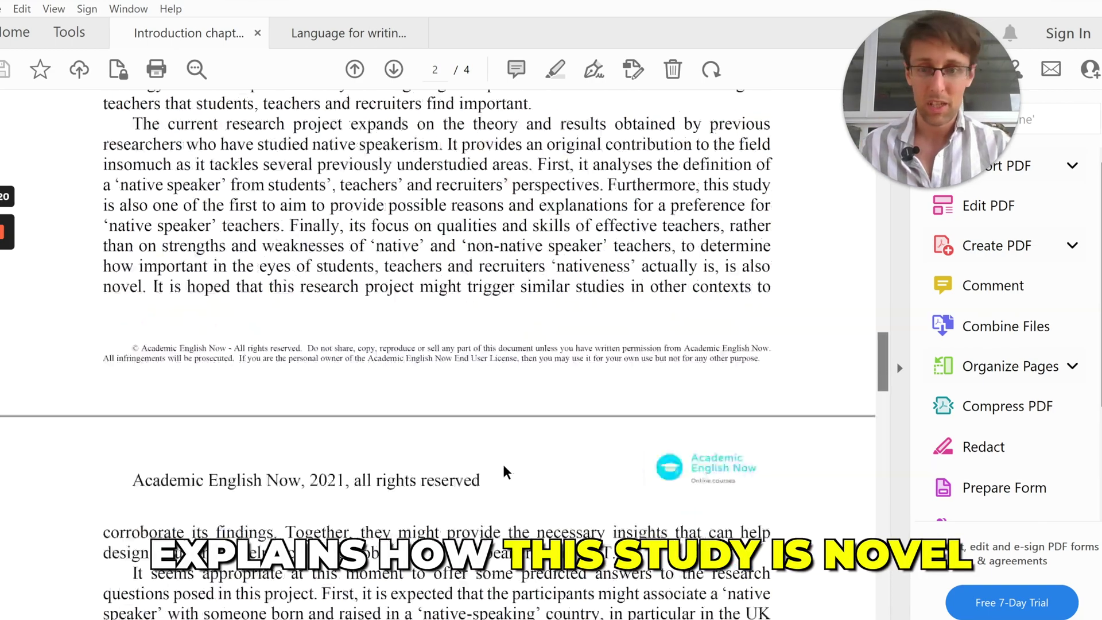
{"action": "scroll", "coordinate": [503, 465], "scroll_direction": "down", "scroll_amount": 3}
{"action": "scroll", "coordinate": [504, 465], "scroll_direction": "down", "scroll_amount": 3}
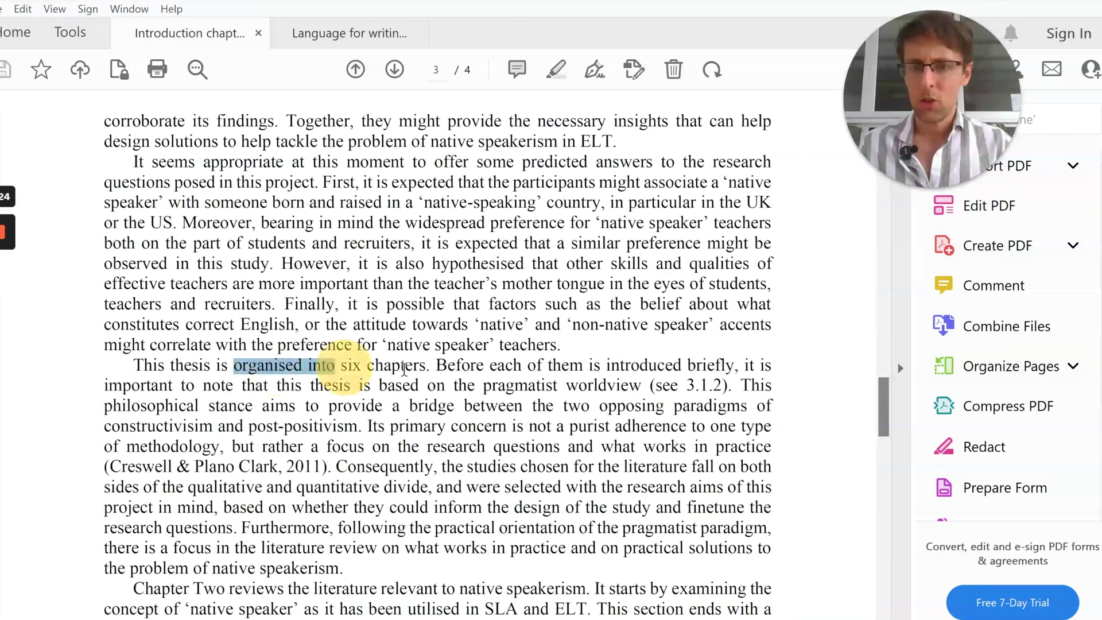
{"action": "left_click_drag", "start_coordinate": [402, 369], "coordinate": [456, 366]}
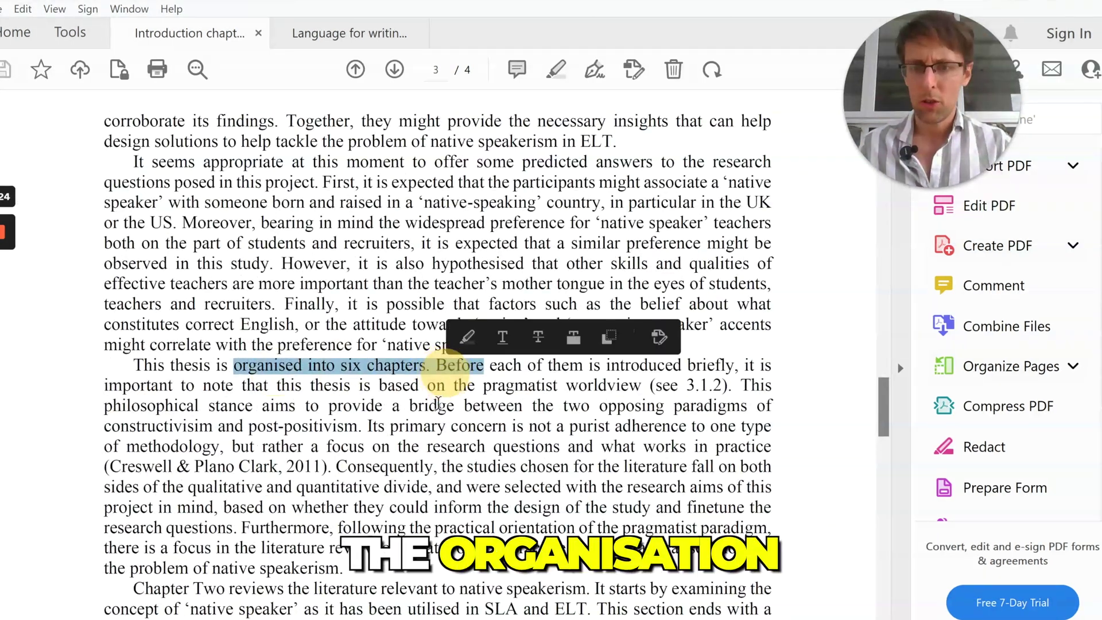
{"action": "scroll", "coordinate": [437, 401], "scroll_direction": "down", "scroll_amount": 2}
{"action": "scroll", "coordinate": [437, 401], "scroll_direction": "down", "scroll_amount": 2}
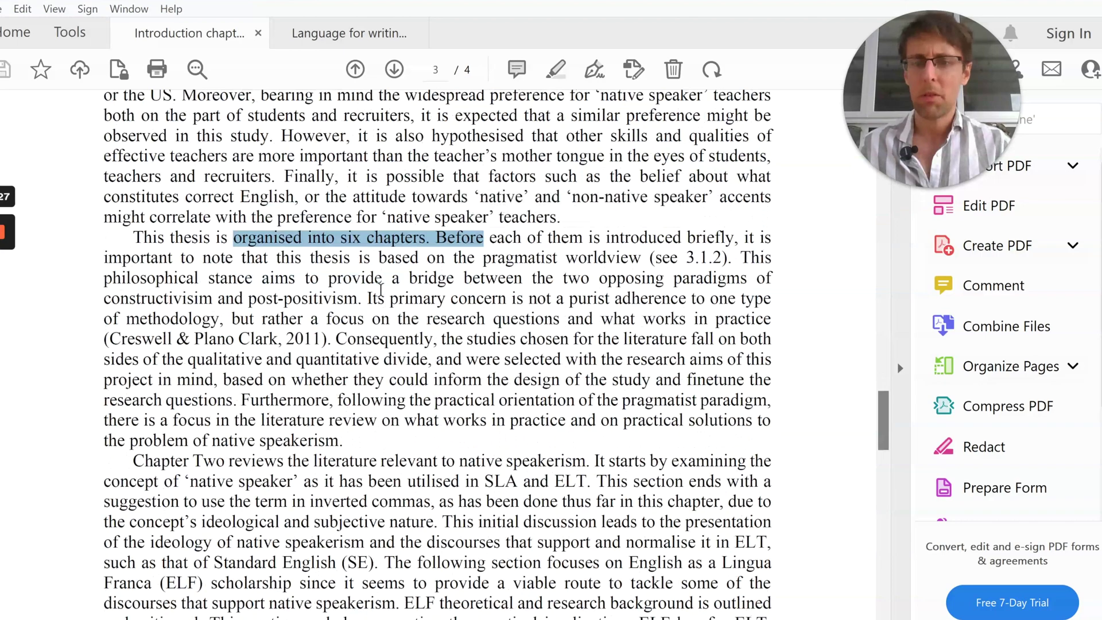
Step: Clear the six-chapters selection and switch to the 'Language for writing' cheat sheet with Ctrl+Tab
{"action": "left_click", "coordinate": [380, 296]}
{"action": "left_click_drag", "start_coordinate": [368, 297], "coordinate": [397, 331]}
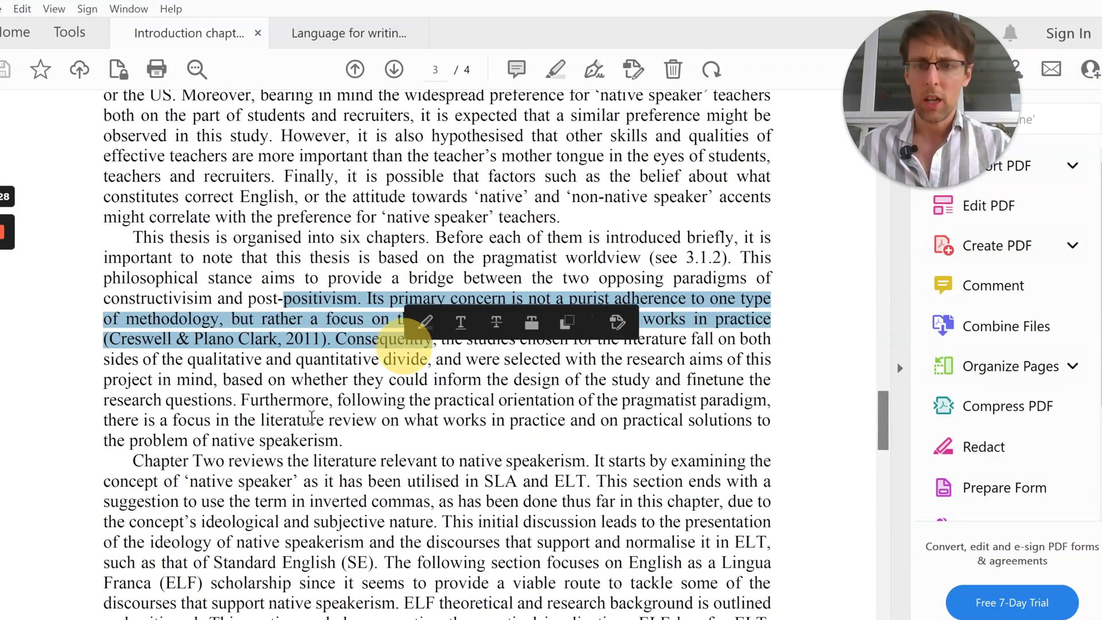
{"action": "left_click_drag", "start_coordinate": [287, 460], "coordinate": [431, 502]}
{"action": "scroll", "coordinate": [421, 511], "scroll_direction": "down", "scroll_amount": 2}
{"action": "scroll", "coordinate": [420, 511], "scroll_direction": "down", "scroll_amount": 3}
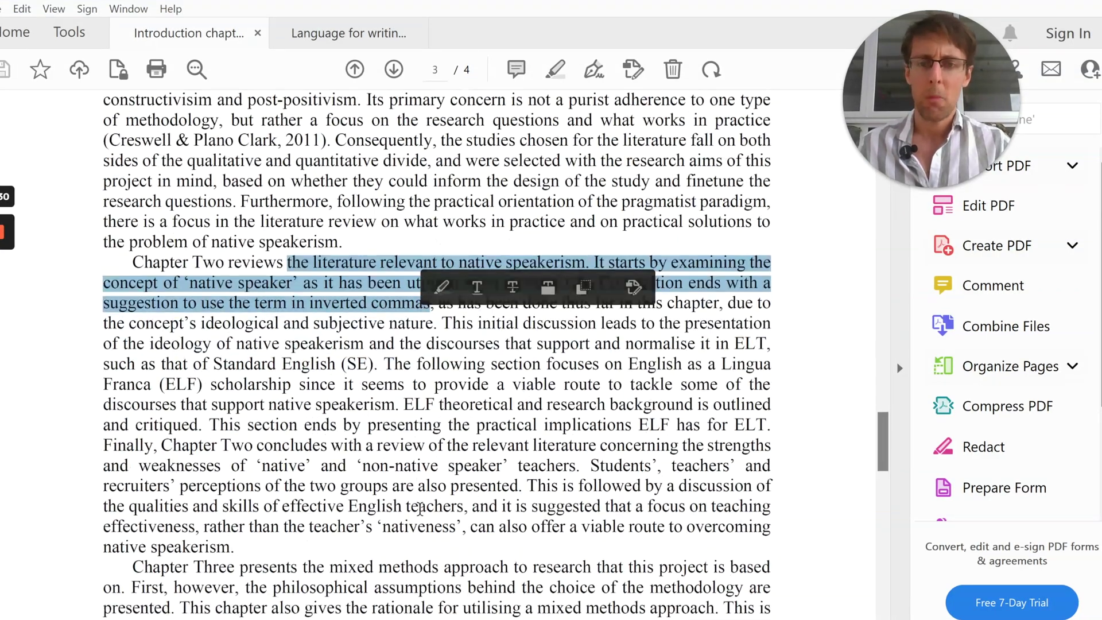
{"action": "scroll", "coordinate": [420, 511], "scroll_direction": "down", "scroll_amount": 3}
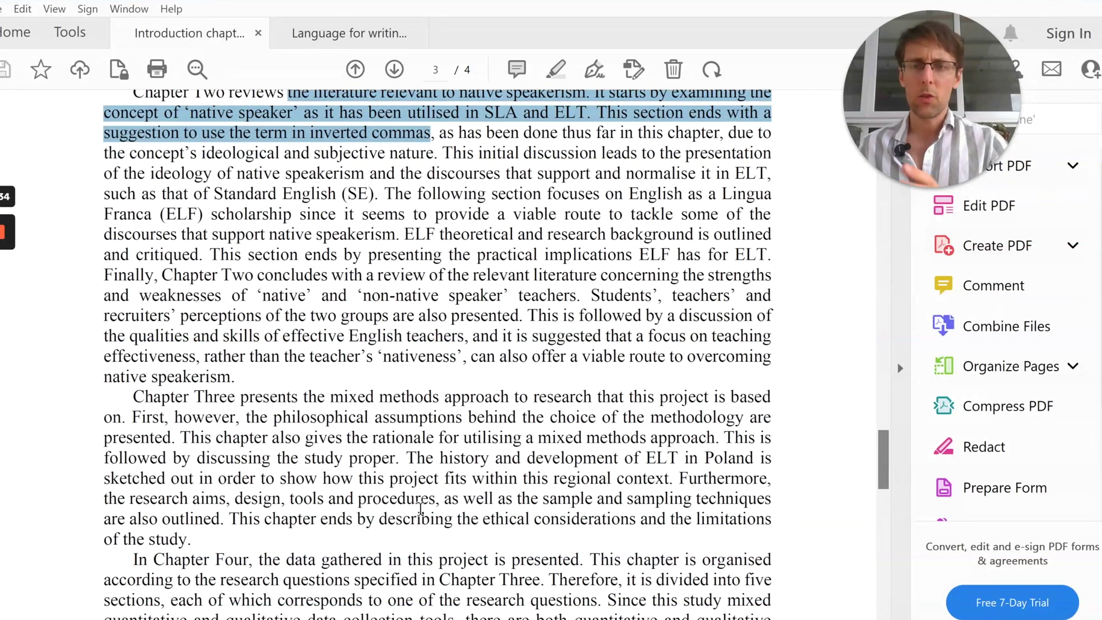
{"action": "key", "text": "ctrl+Tab"}
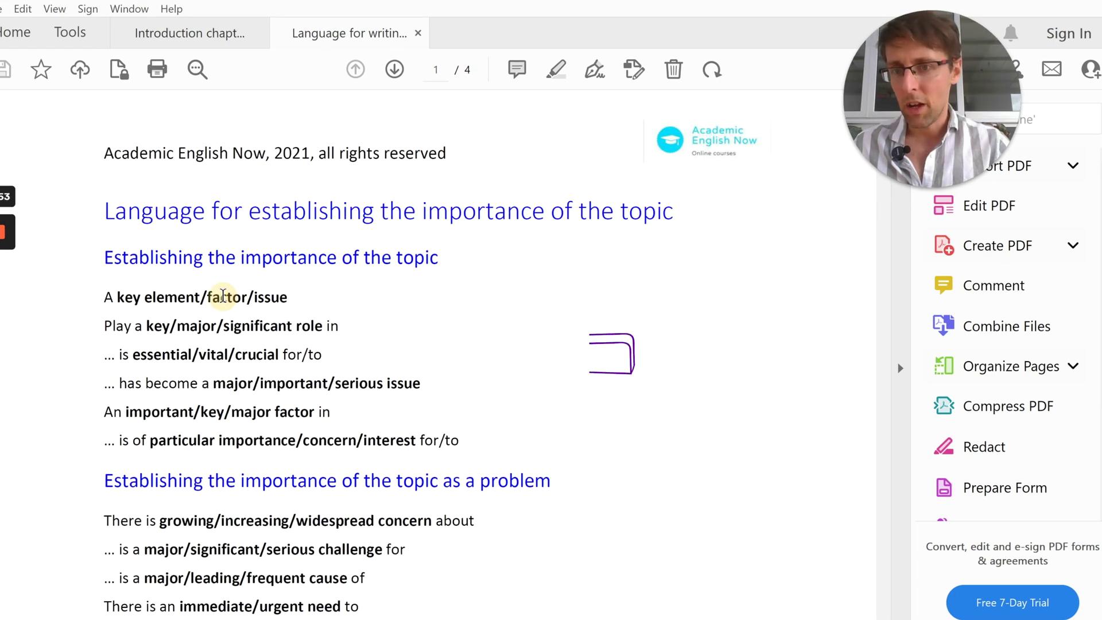
{"action": "left_click_drag", "start_coordinate": [633, 370], "coordinate": [541, 395]}
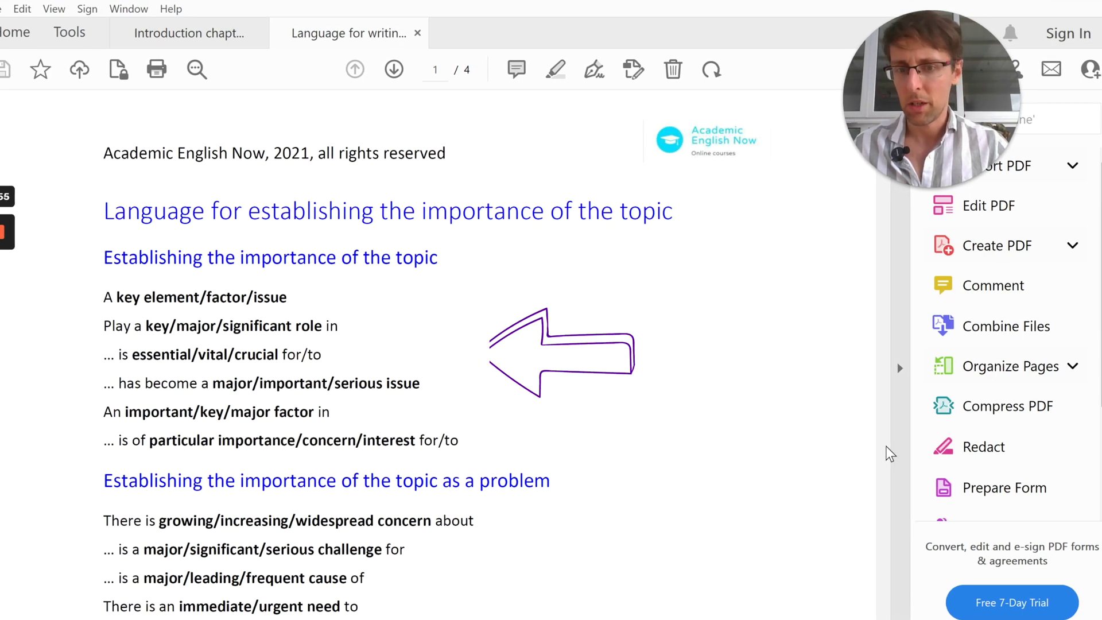
{"action": "scroll", "coordinate": [889, 453], "scroll_direction": "down", "scroll_amount": 8}
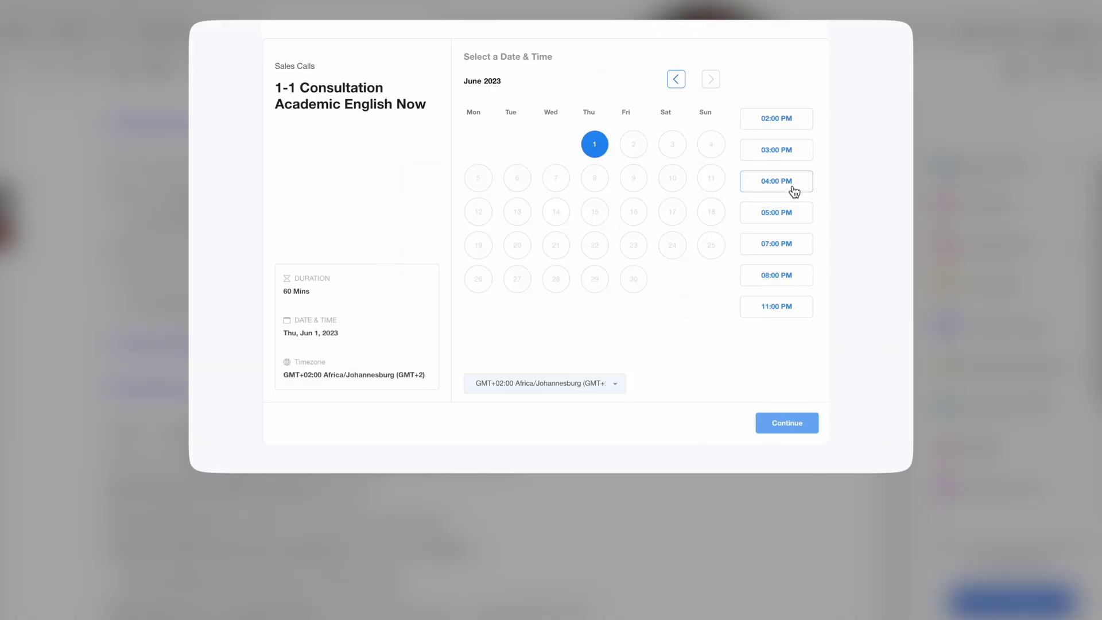
Step: Choose the 04:00 PM consultation slot and tick the partial scholarship option
{"action": "left_click", "coordinate": [794, 191]}
{"action": "left_click", "coordinate": [793, 419]}
{"action": "type", "text": "X"}
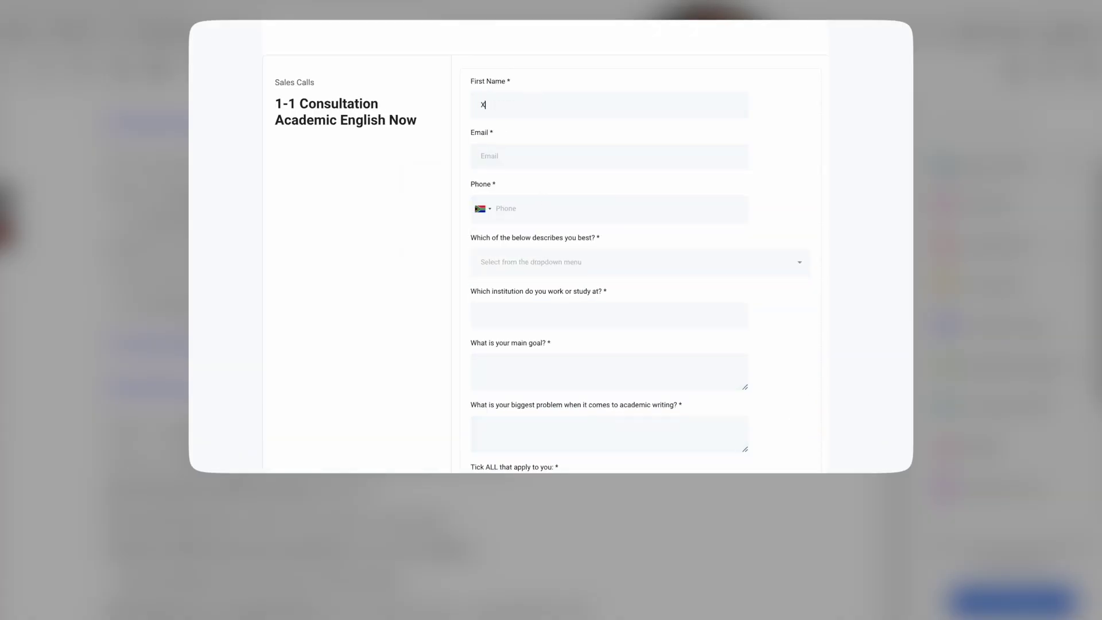
{"action": "type", "text": "XX"}
{"action": "scroll", "coordinate": [603, 302], "scroll_direction": "down", "scroll_amount": 3}
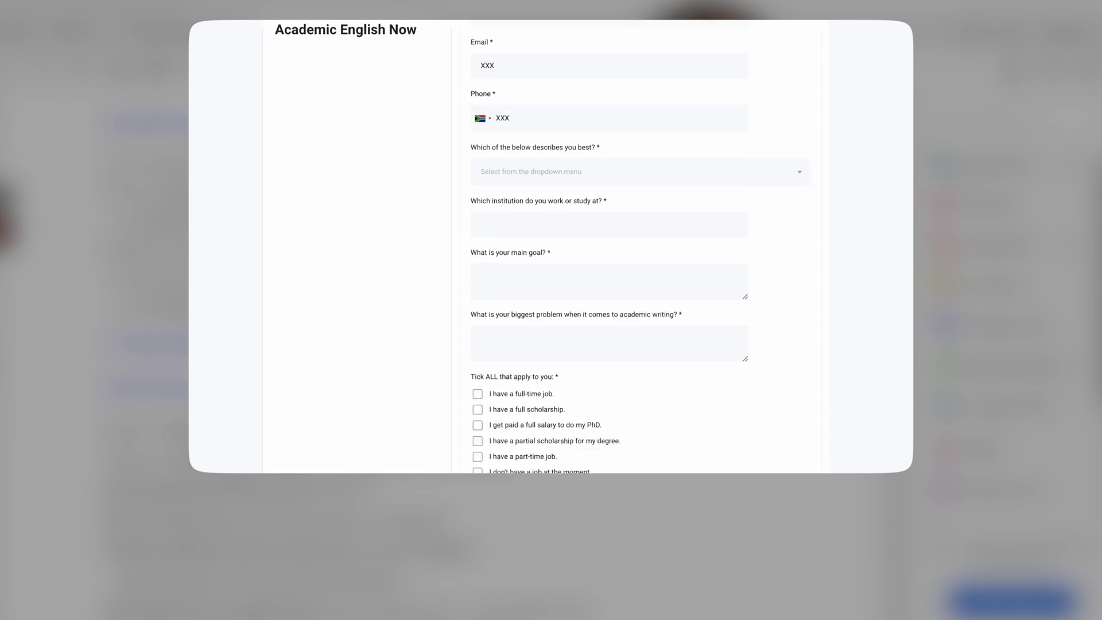
{"action": "scroll", "coordinate": [604, 302], "scroll_direction": "down", "scroll_amount": 3}
{"action": "scroll", "coordinate": [517, 284], "scroll_direction": "down", "scroll_amount": 2}
{"action": "left_click", "coordinate": [478, 308]}
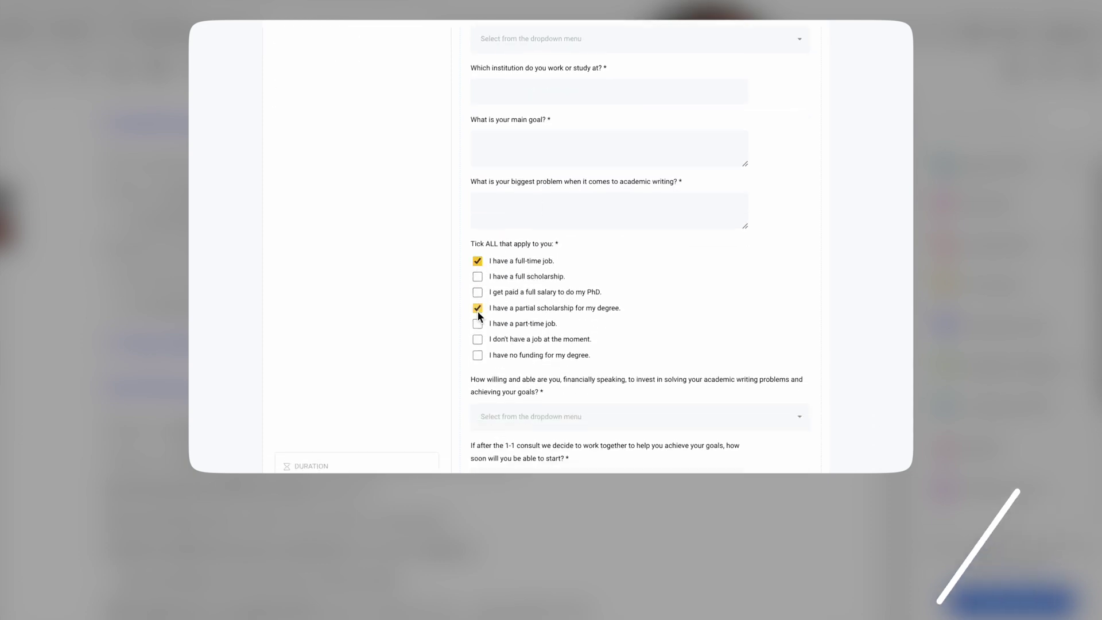
{"action": "scroll", "coordinate": [477, 311], "scroll_direction": "down", "scroll_amount": 3}
{"action": "scroll", "coordinate": [478, 311], "scroll_direction": "down", "scroll_amount": 3}
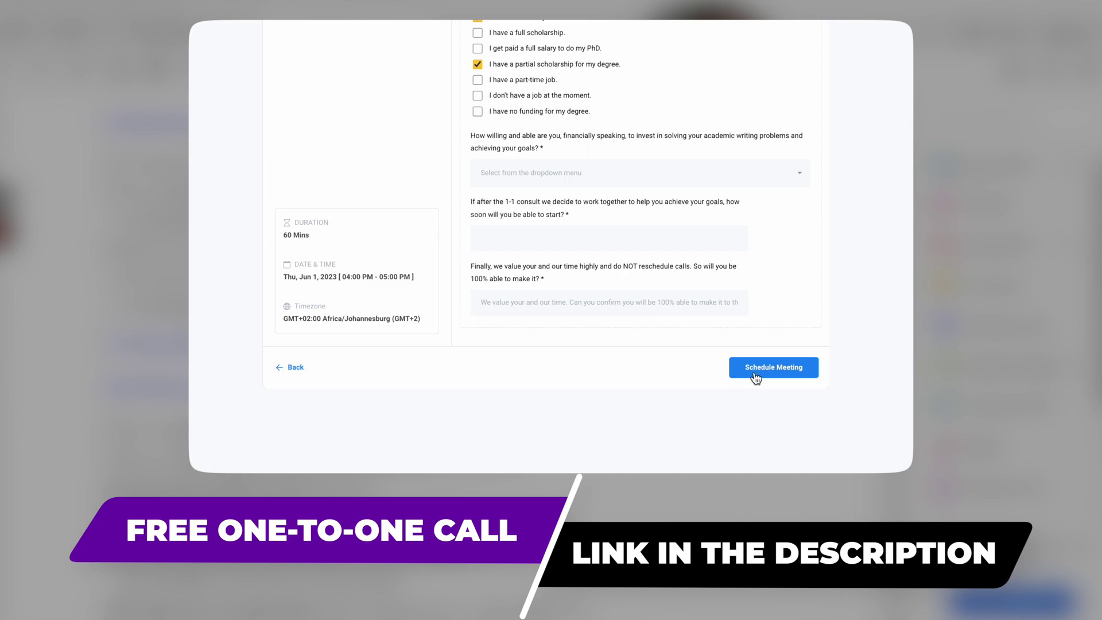